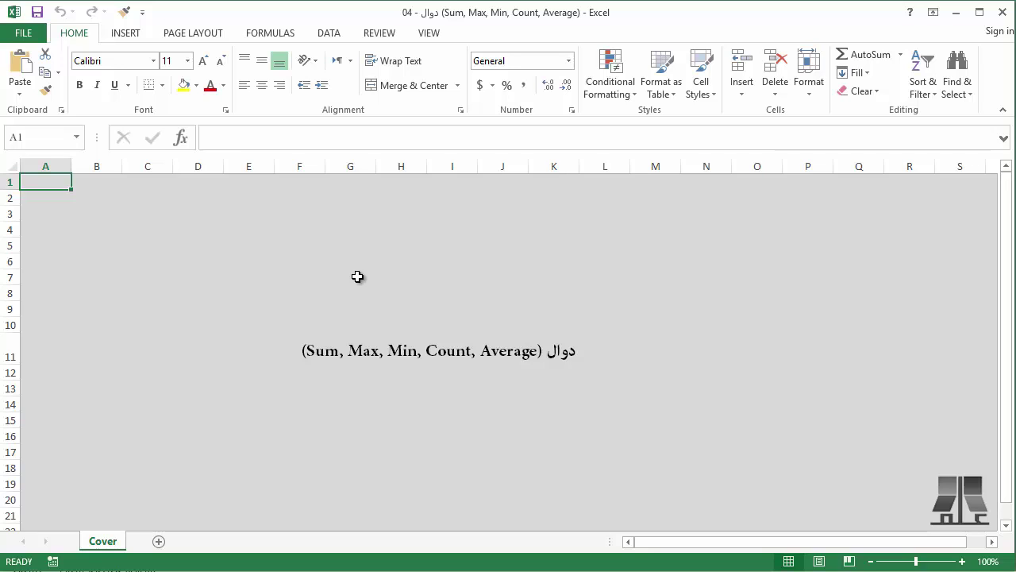
Add a new sheet to workbook 04 and paste workbook 03's entire income/expense table into it
{"action": "left_click", "coordinate": [158, 542]}
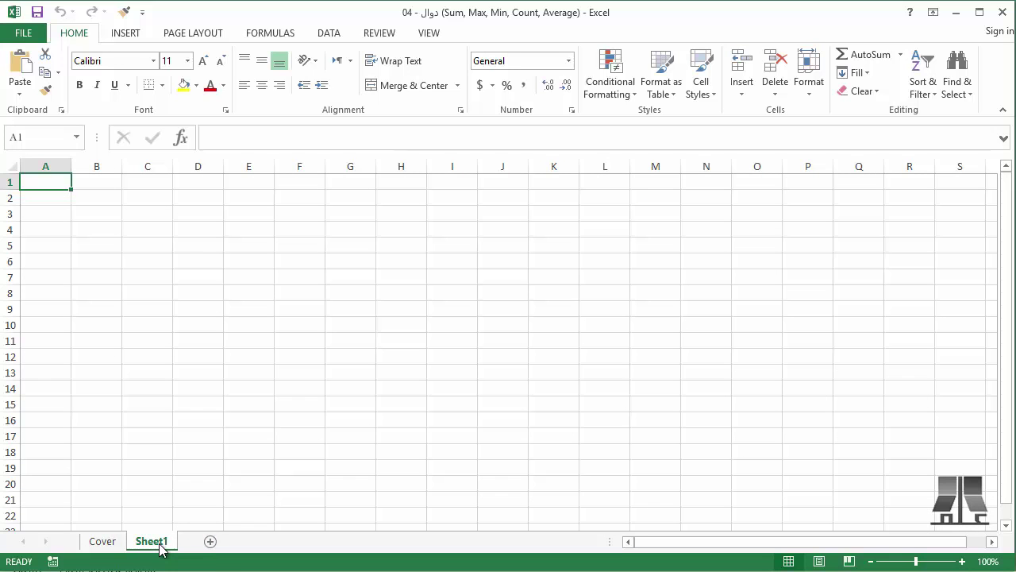
{"action": "left_click", "coordinate": [326, 565]}
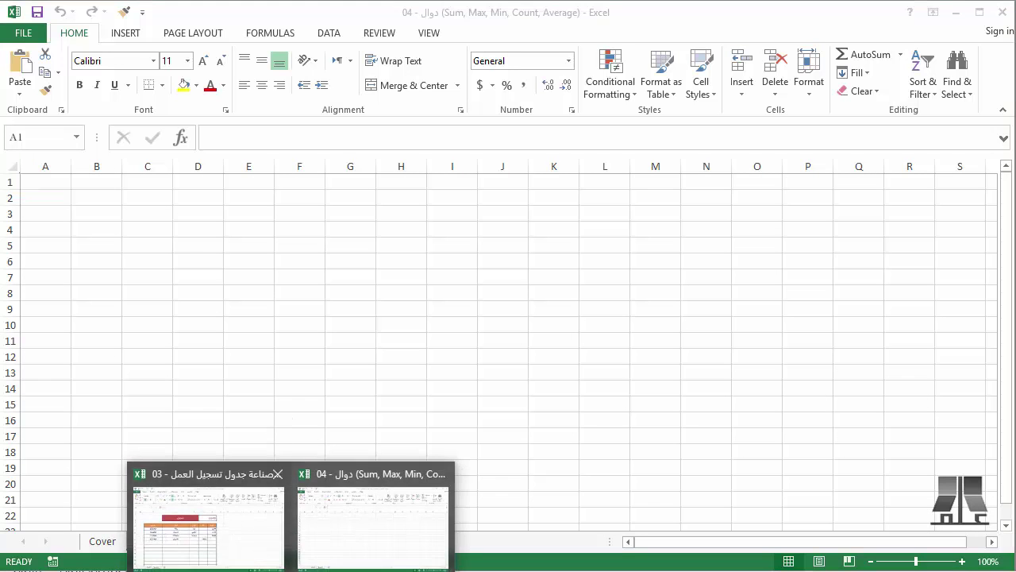
{"action": "left_click", "coordinate": [208, 520]}
{"action": "left_click", "coordinate": [12, 168]}
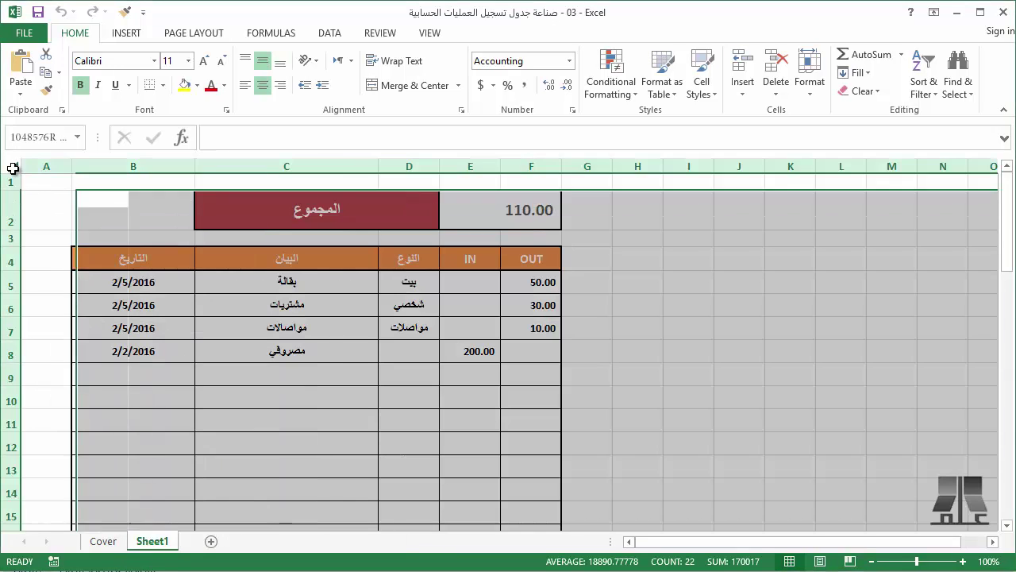
{"action": "key", "text": "ctrl+c"}
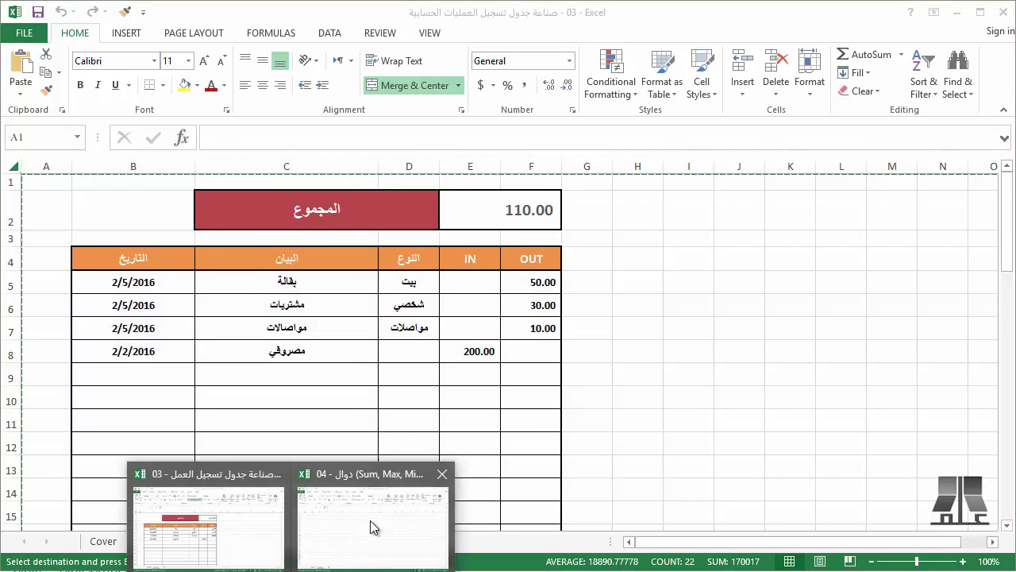
{"action": "left_click", "coordinate": [370, 520]}
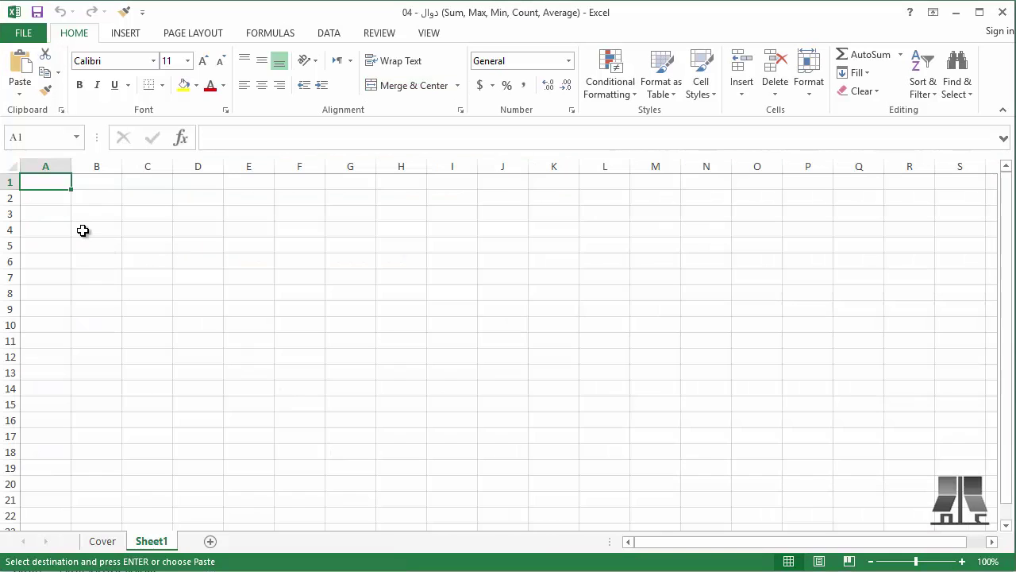
{"action": "key", "text": "ctrl+v"}
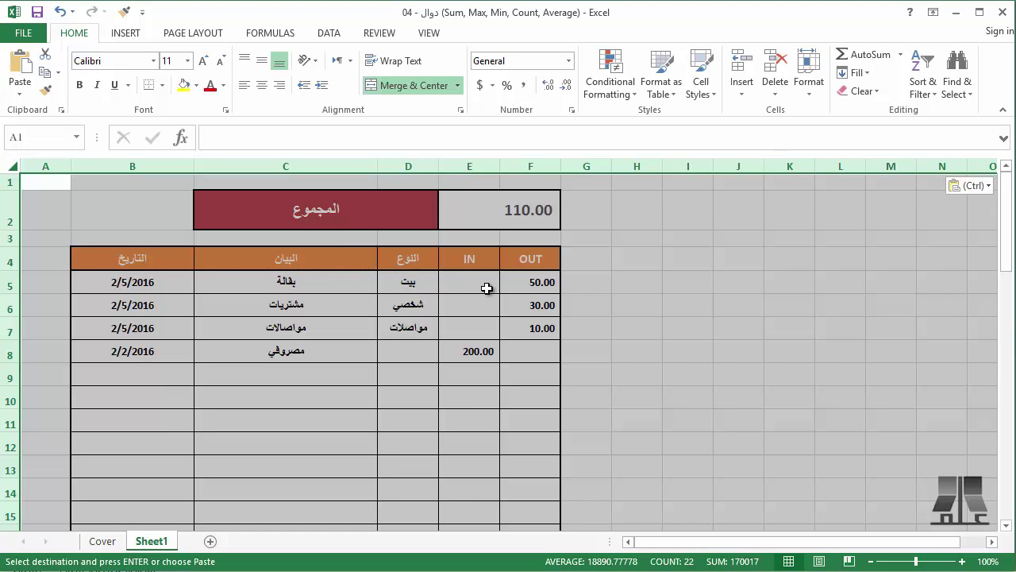
{"action": "mouse_move", "coordinate": [282, 565]}
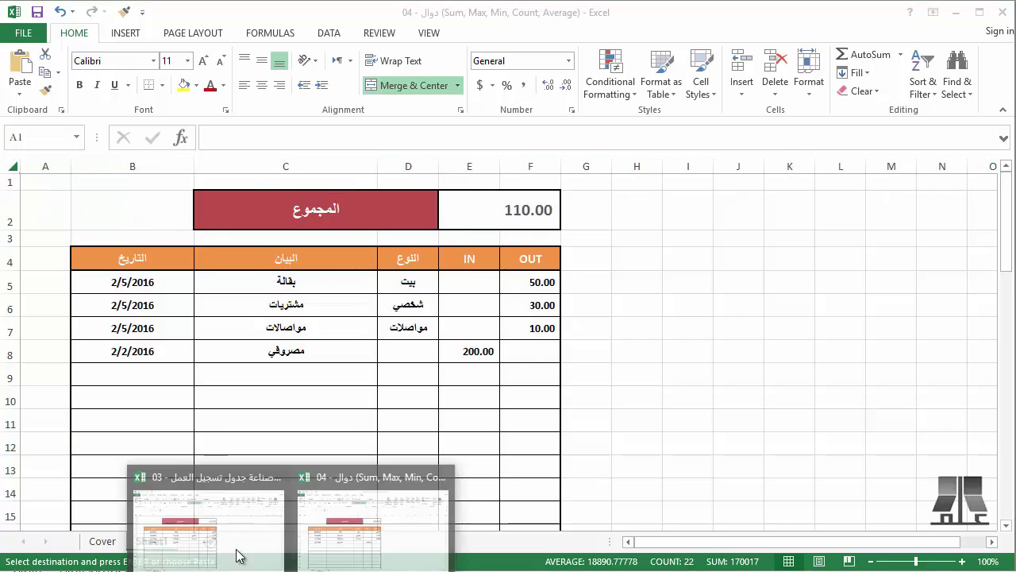
{"action": "left_click", "coordinate": [238, 547]}
Copy workbook 03's Sheet1 to the end of workbook 04 as a copy
{"action": "right_click", "coordinate": [192, 536]}
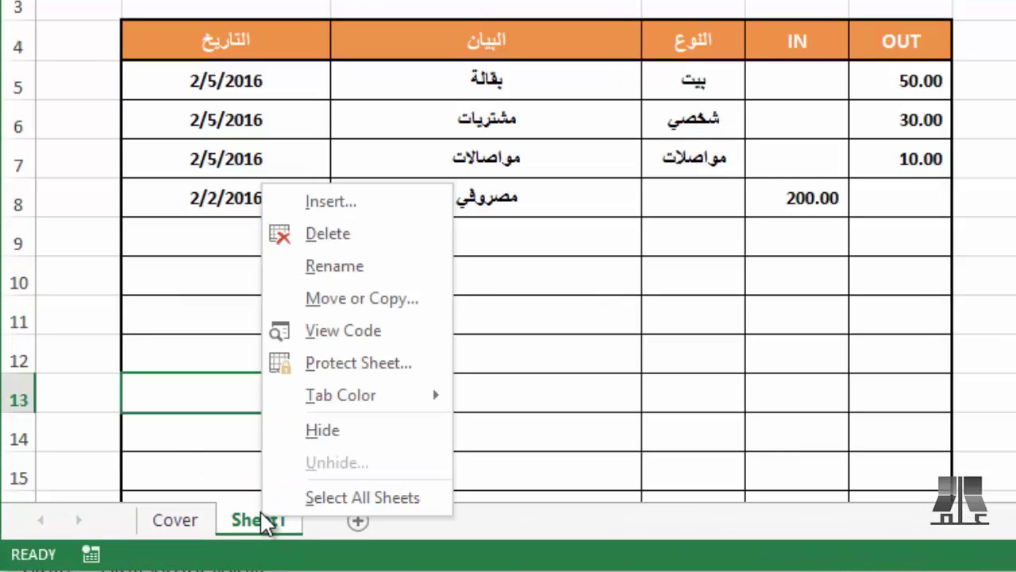
{"action": "left_click", "coordinate": [336, 298]}
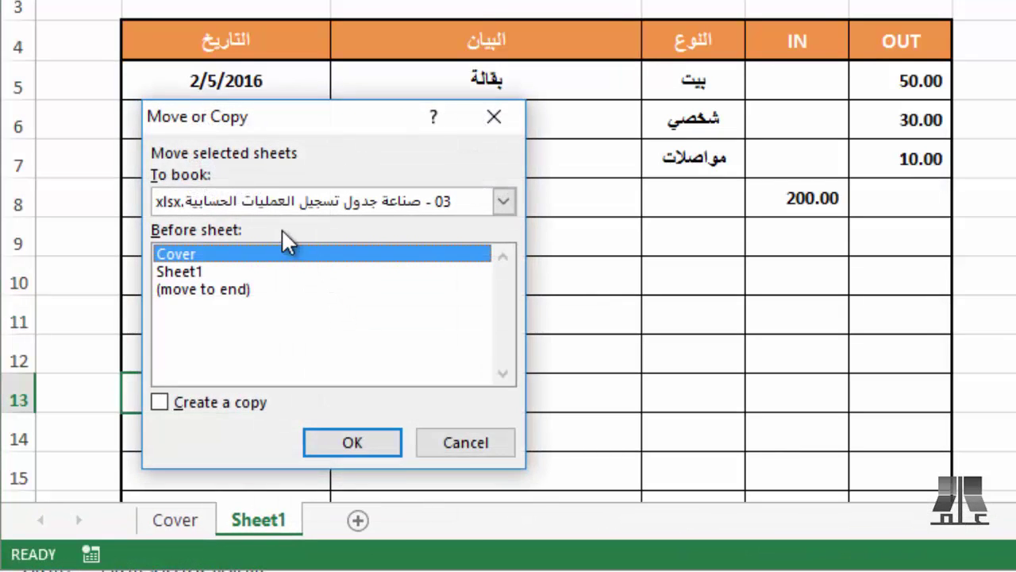
{"action": "left_click", "coordinate": [282, 203]}
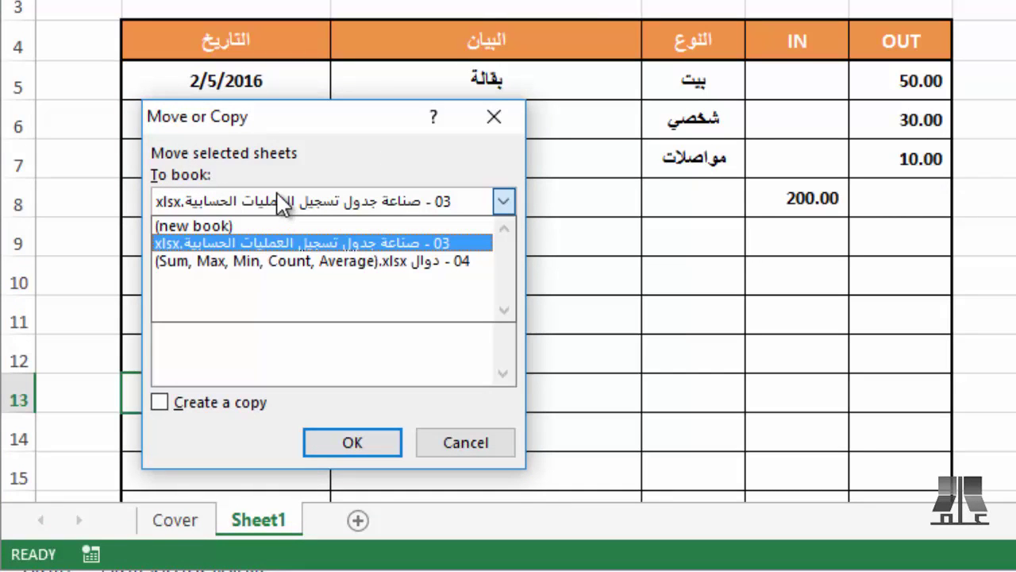
{"action": "left_click", "coordinate": [290, 262]}
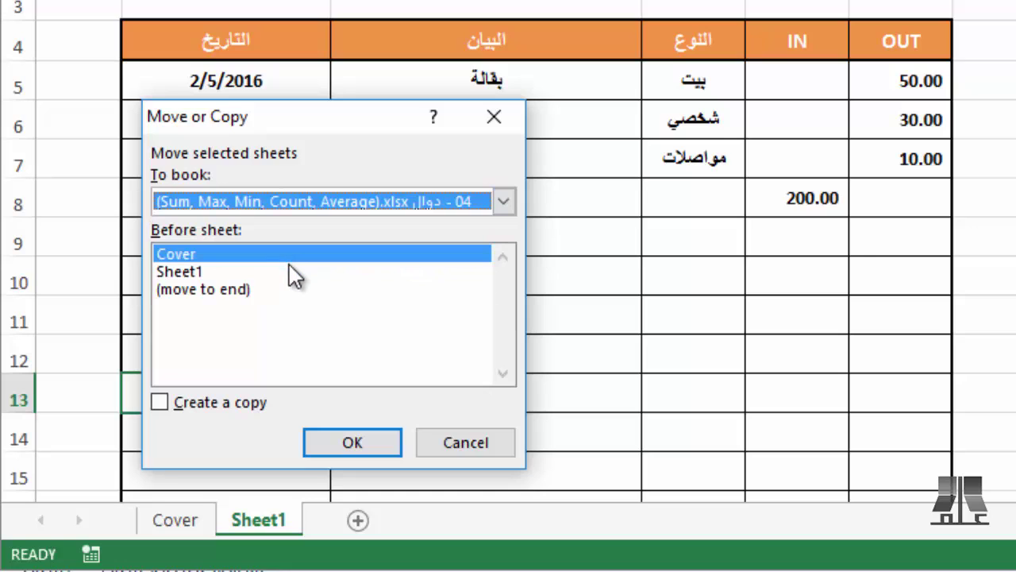
{"action": "left_click", "coordinate": [219, 290]}
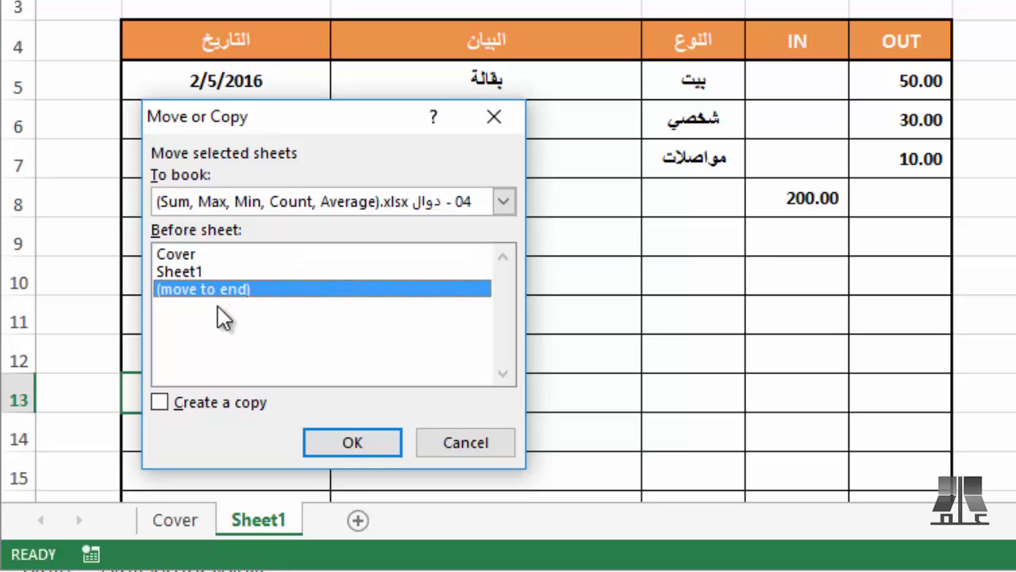
{"action": "left_click", "coordinate": [165, 404]}
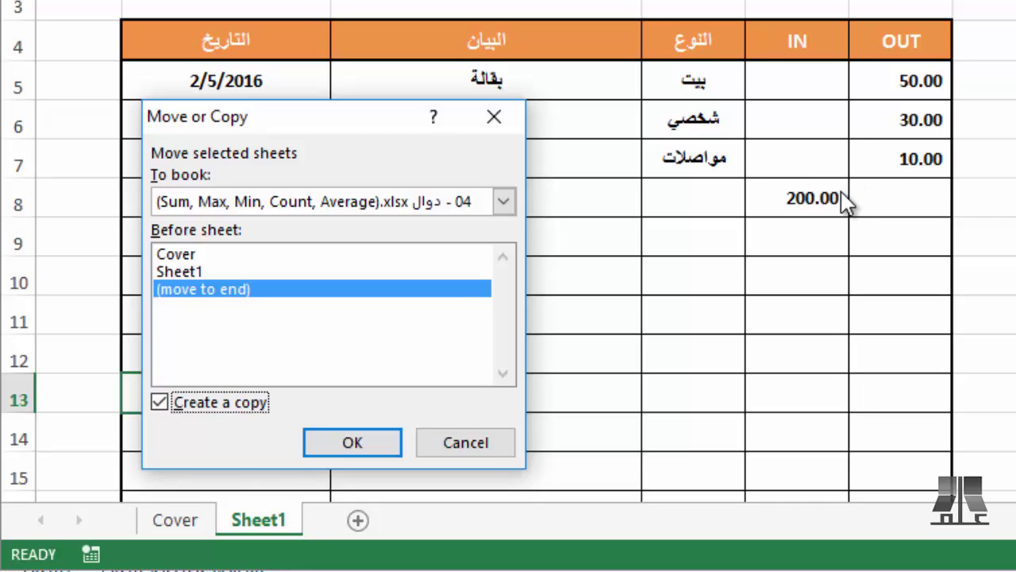
{"action": "left_click", "coordinate": [370, 445]}
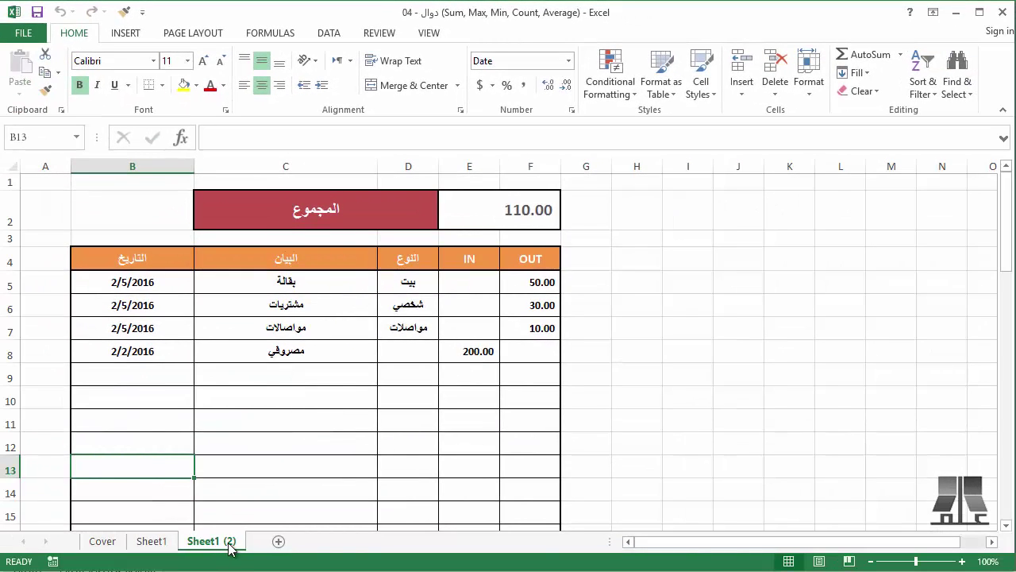
Delete the duplicate Sheet1 (2) sheet from workbook 04, confirming the deletion
{"action": "left_click", "coordinate": [152, 543]}
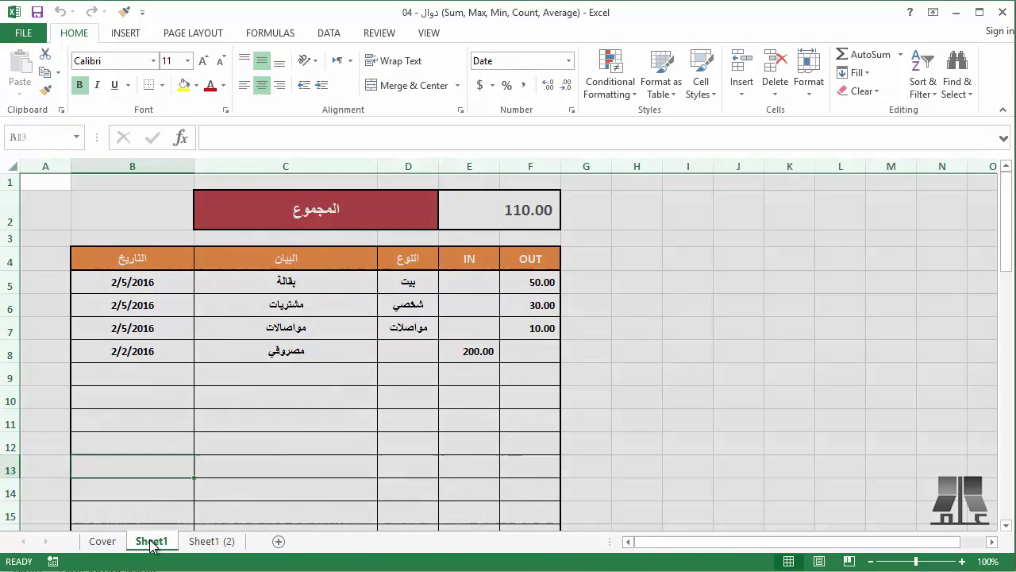
{"action": "left_click", "coordinate": [213, 542]}
{"action": "right_click", "coordinate": [218, 543]}
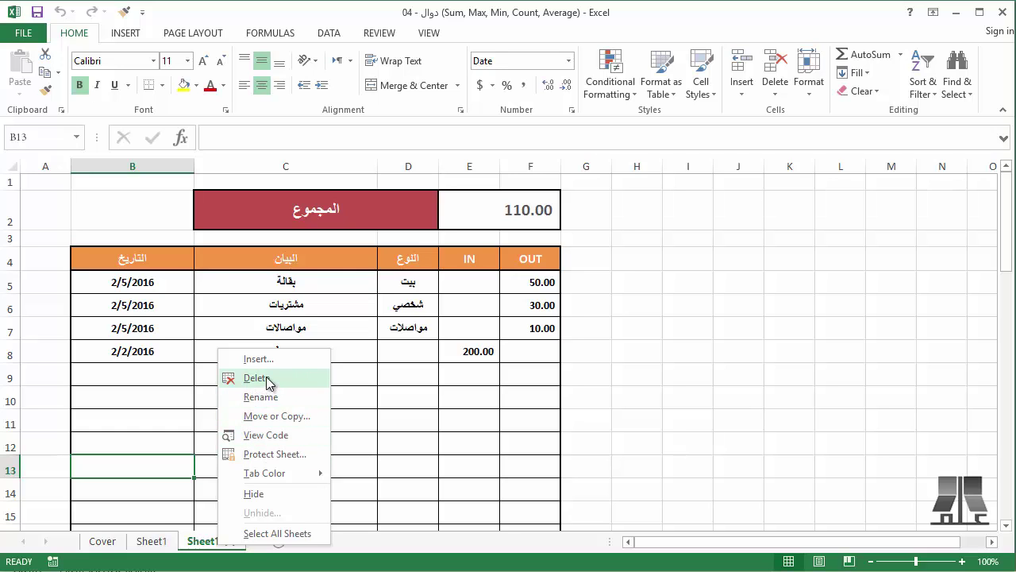
{"action": "left_click", "coordinate": [267, 380]}
{"action": "left_click", "coordinate": [509, 338]}
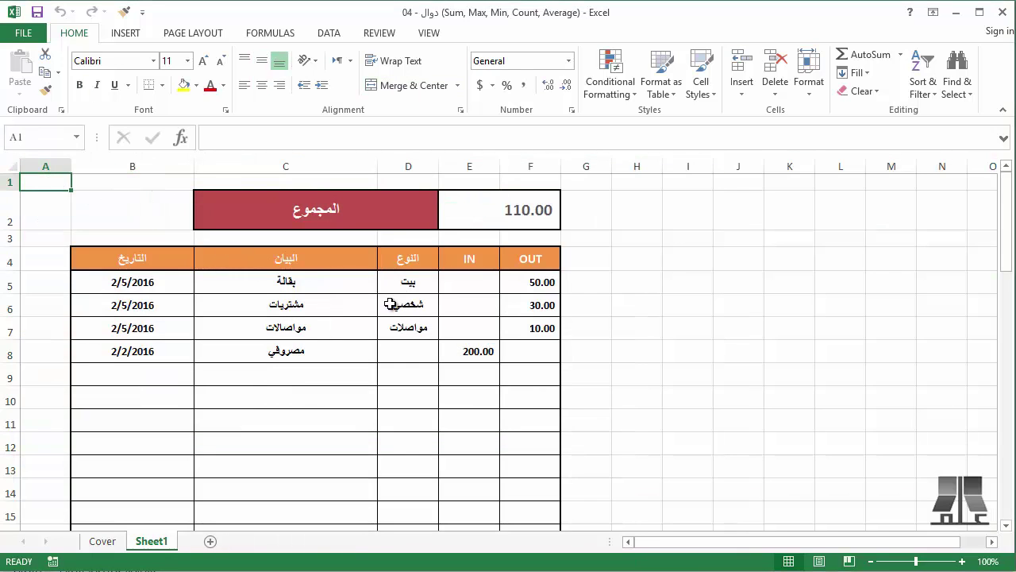
Check the net total formula, then start an AutoSum in E53 under the IN column
{"action": "left_click", "coordinate": [515, 223]}
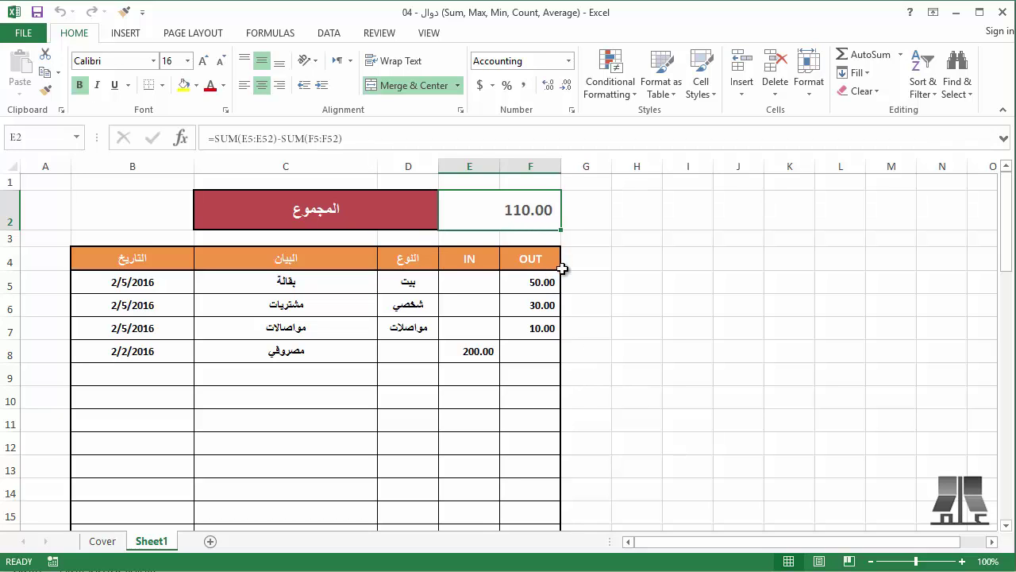
{"action": "scroll", "coordinate": [470, 233], "scroll_direction": "down", "scroll_amount": 3}
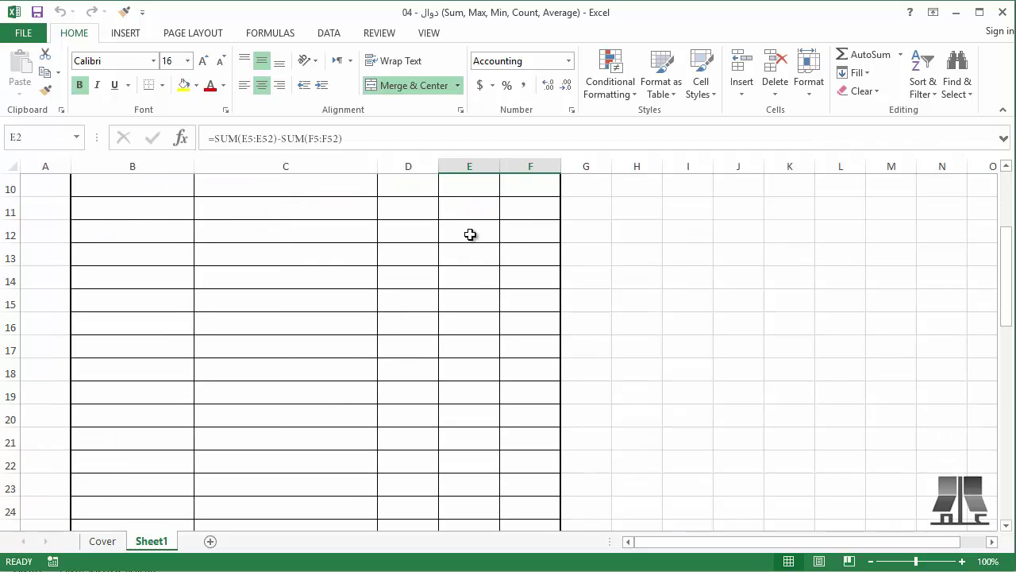
{"action": "scroll", "coordinate": [471, 234], "scroll_direction": "down", "scroll_amount": 2}
{"action": "scroll", "coordinate": [471, 235], "scroll_direction": "down", "scroll_amount": 3}
{"action": "scroll", "coordinate": [471, 234], "scroll_direction": "down", "scroll_amount": 3}
{"action": "scroll", "coordinate": [471, 234], "scroll_direction": "down", "scroll_amount": 3}
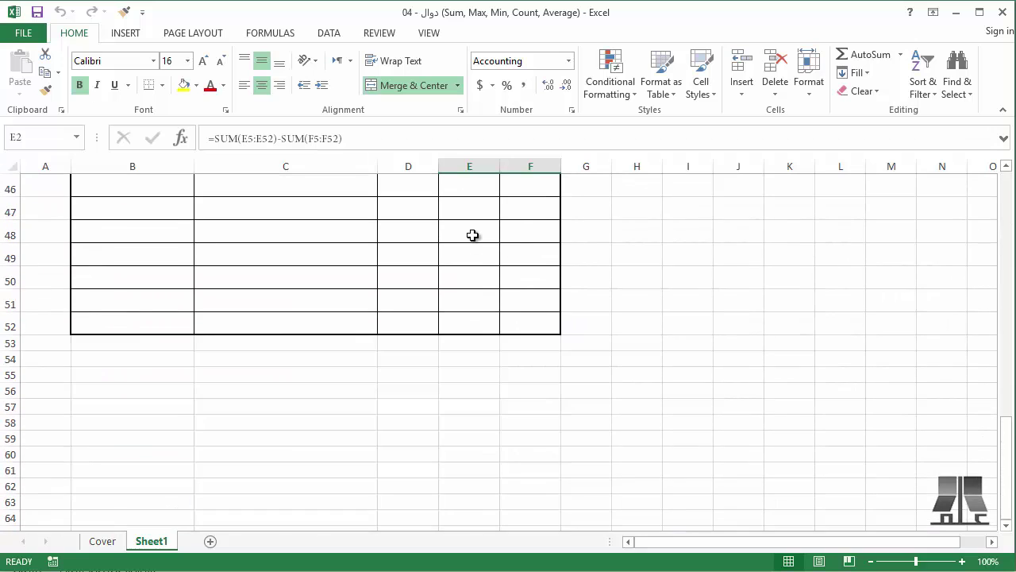
{"action": "left_click", "coordinate": [470, 343]}
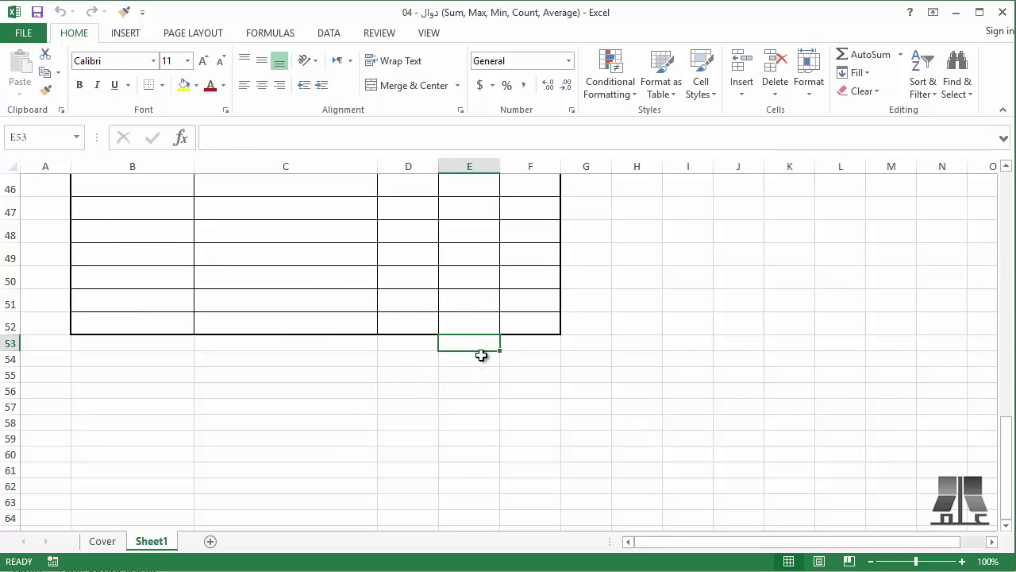
{"action": "left_click", "coordinate": [532, 350]}
{"action": "left_click", "coordinate": [484, 349]}
{"action": "key", "text": "alt+shift"}
{"action": "key", "text": "alt+equal"}
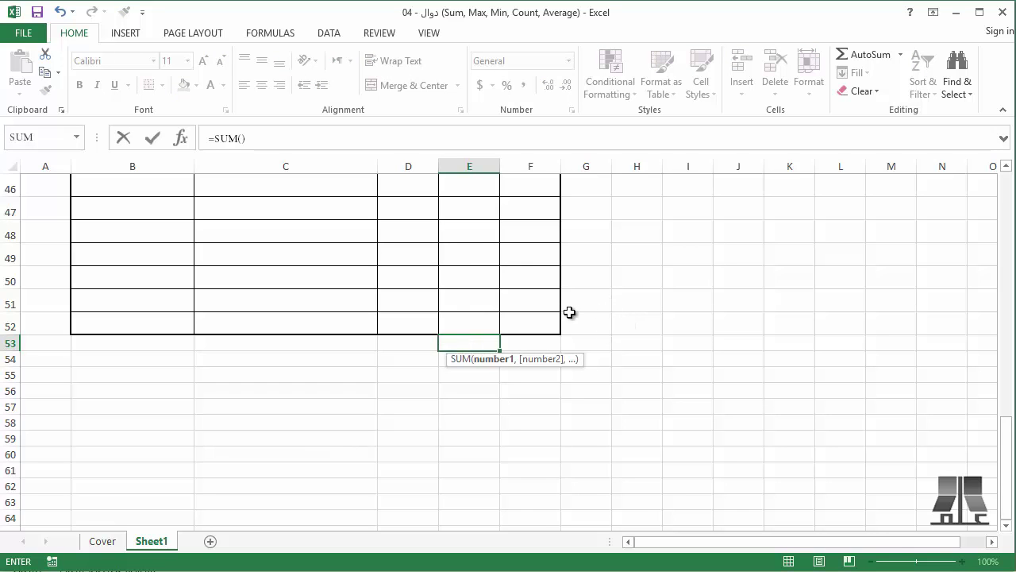
Set the sum range to E5:E52 and commit, totalling the IN column at 200.00
{"action": "scroll", "coordinate": [569, 313], "scroll_direction": "up", "scroll_amount": 9}
{"action": "scroll", "coordinate": [556, 310], "scroll_direction": "up", "scroll_amount": 4}
{"action": "scroll", "coordinate": [540, 304], "scroll_direction": "up", "scroll_amount": 2}
{"action": "left_click_drag", "start_coordinate": [474, 279], "coordinate": [469, 508]}
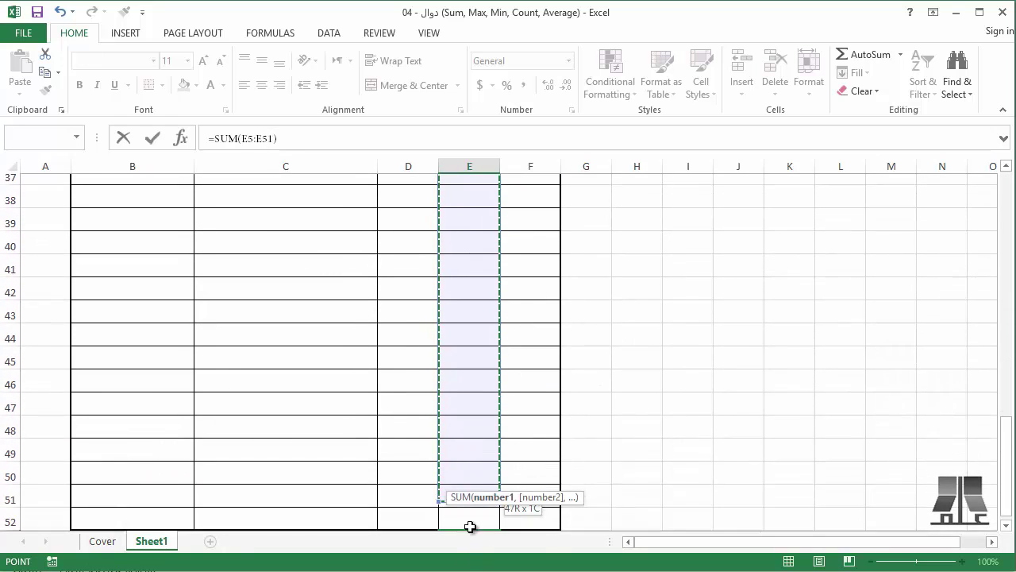
{"action": "scroll", "coordinate": [545, 393], "scroll_direction": "down", "scroll_amount": 2}
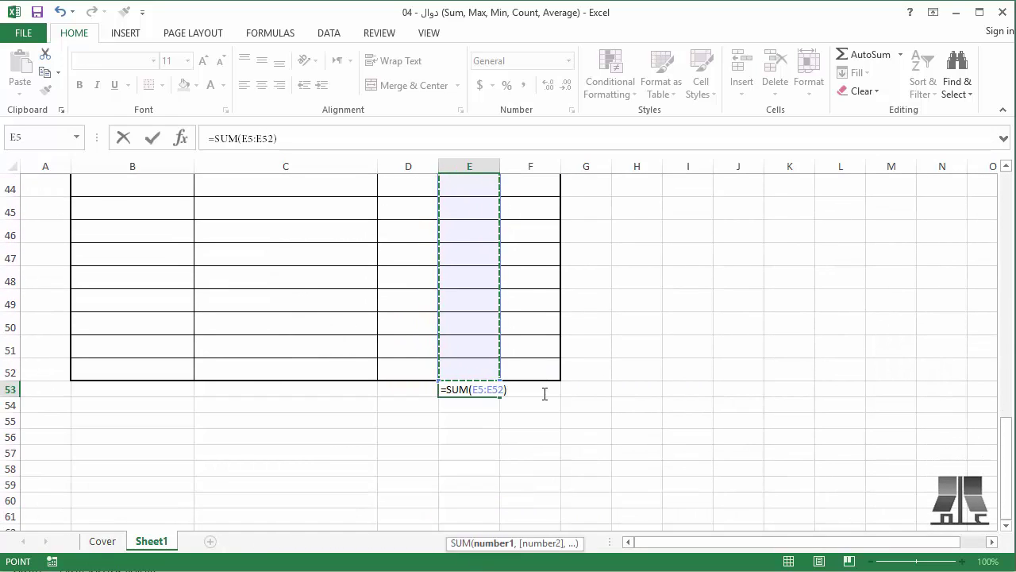
{"action": "key", "text": "Return"}
Copy the E53 total into F53, giving =SUM(F5:F52) for the OUT column
{"action": "left_click", "coordinate": [494, 389]}
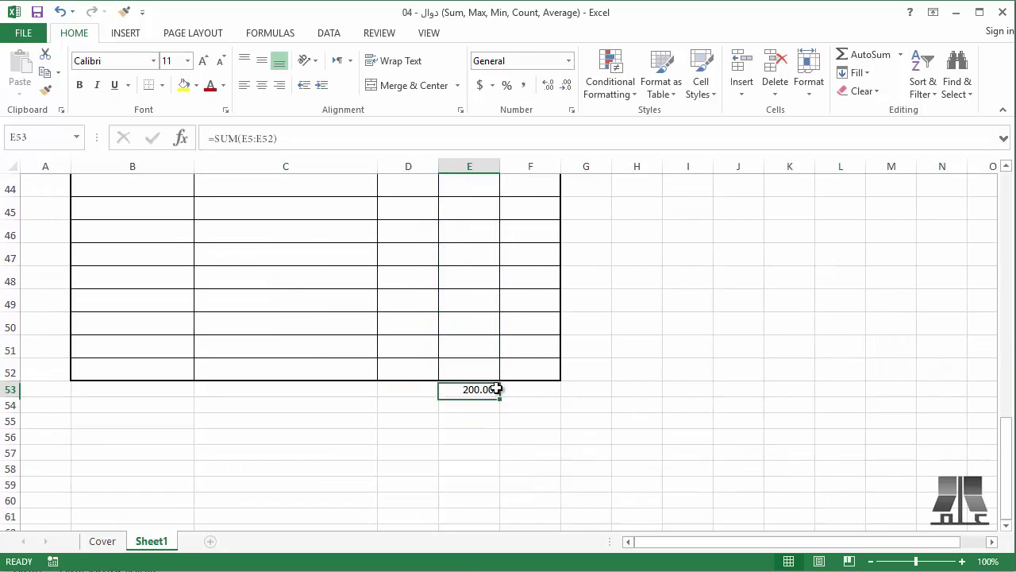
{"action": "left_click_drag", "start_coordinate": [500, 396], "coordinate": [535, 392]}
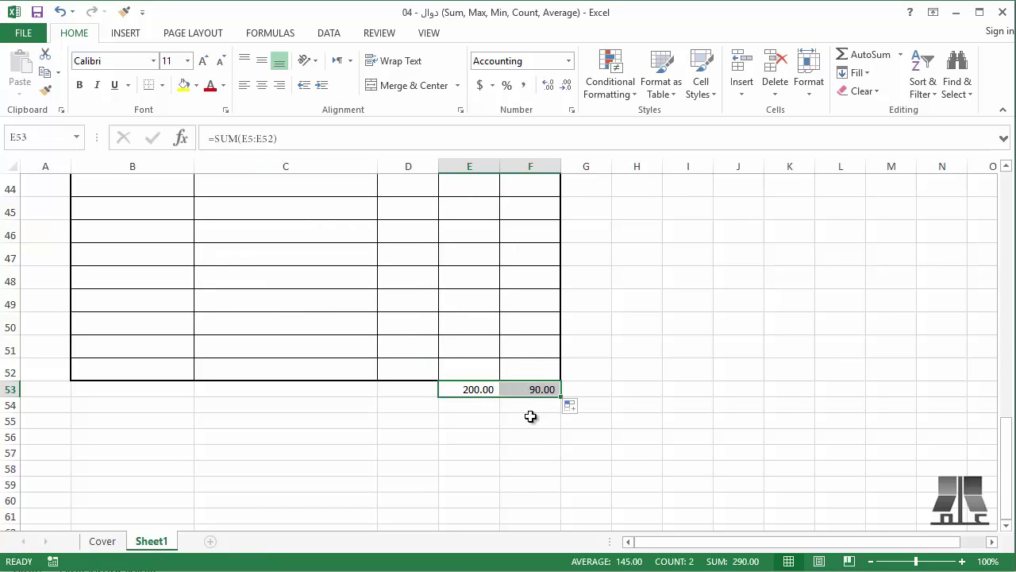
{"action": "left_click", "coordinate": [486, 395]}
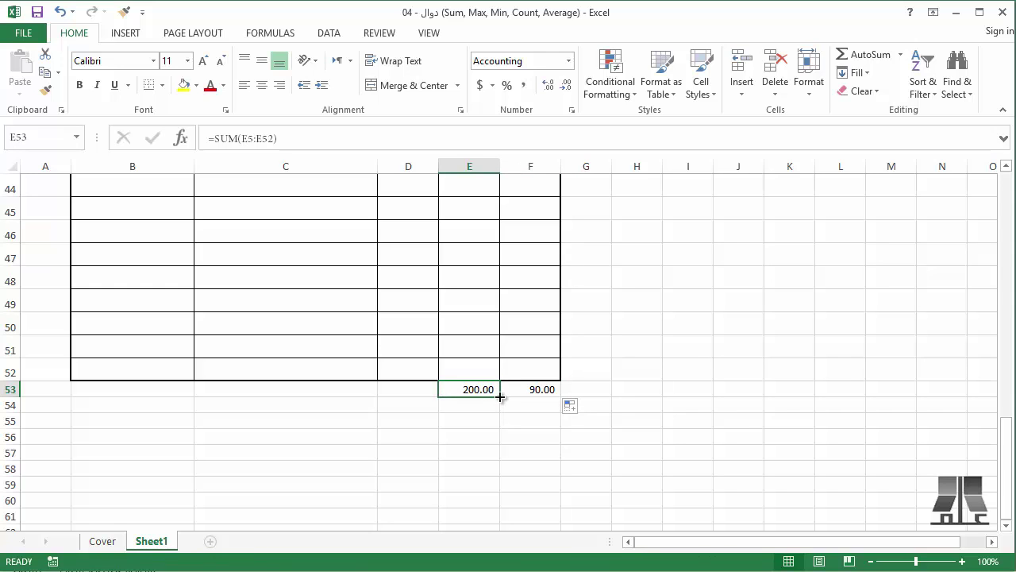
{"action": "left_click_drag", "start_coordinate": [500, 396], "coordinate": [548, 399]}
{"action": "left_click", "coordinate": [472, 390]}
{"action": "key", "text": "ctrl+c"}
{"action": "left_click", "coordinate": [538, 390]}
{"action": "key", "text": "ctrl+v"}
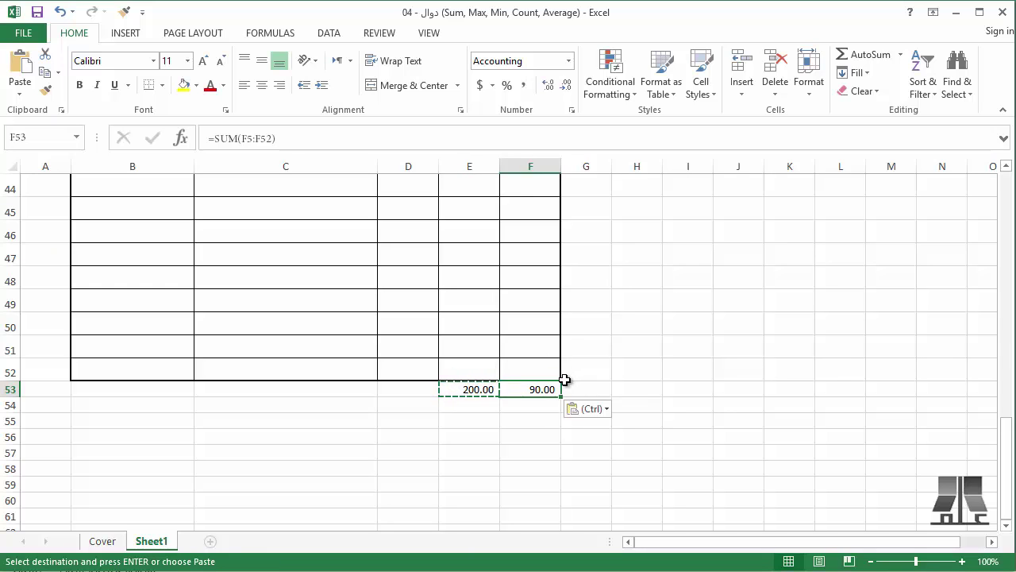
Clear the copy marquee and return to the top of the sheet
{"action": "key", "text": "Escape"}
{"action": "scroll", "coordinate": [540, 348], "scroll_direction": "up", "scroll_amount": 5}
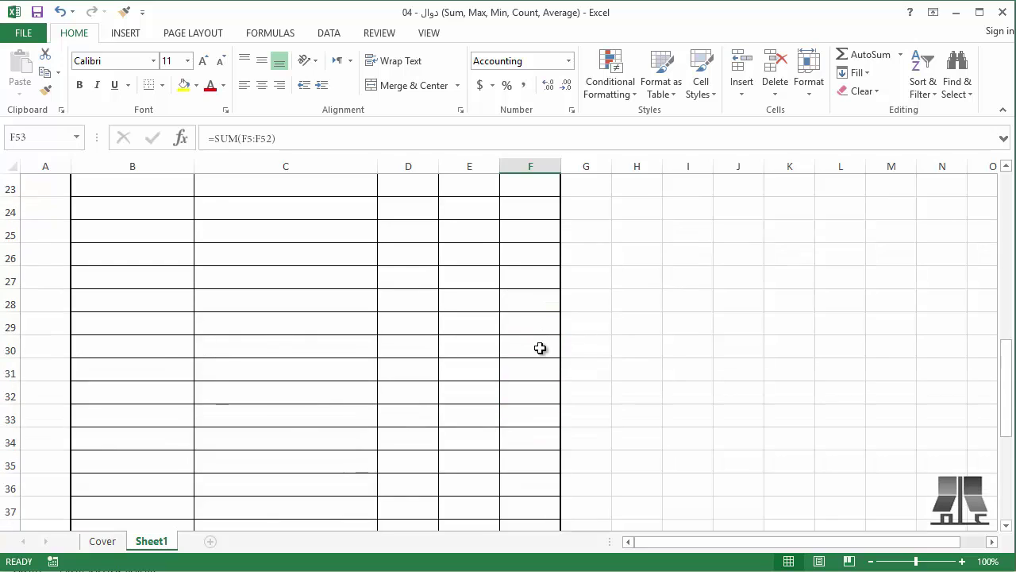
{"action": "scroll", "coordinate": [540, 347], "scroll_direction": "up", "scroll_amount": 6}
{"action": "scroll", "coordinate": [540, 348], "scroll_direction": "up", "scroll_amount": 1}
{"action": "scroll", "coordinate": [540, 348], "scroll_direction": "up", "scroll_amount": 3}
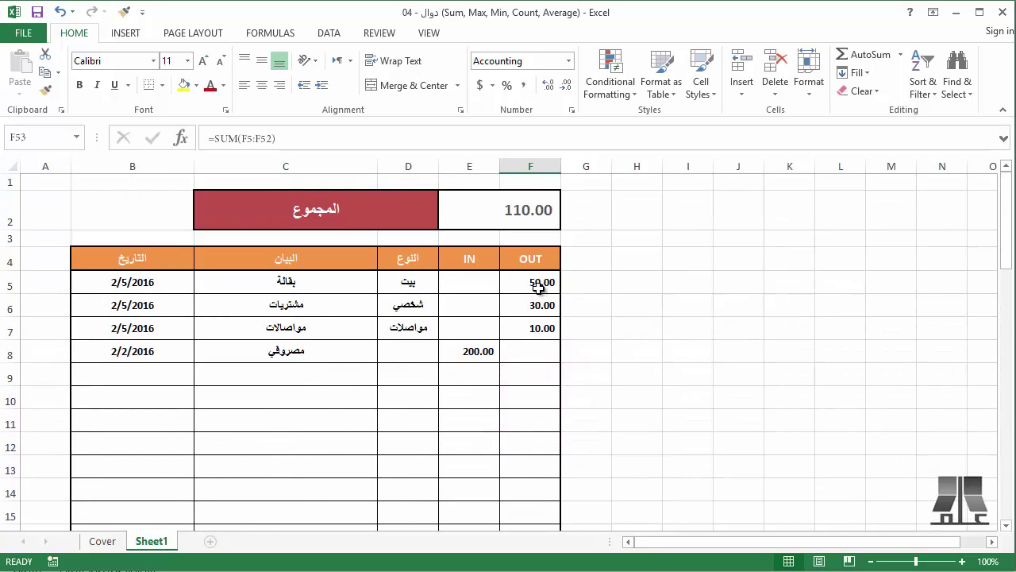
Abandon a trial AutoSum in F9, review the E2 net total, and select E1:F1
{"action": "left_click", "coordinate": [537, 375]}
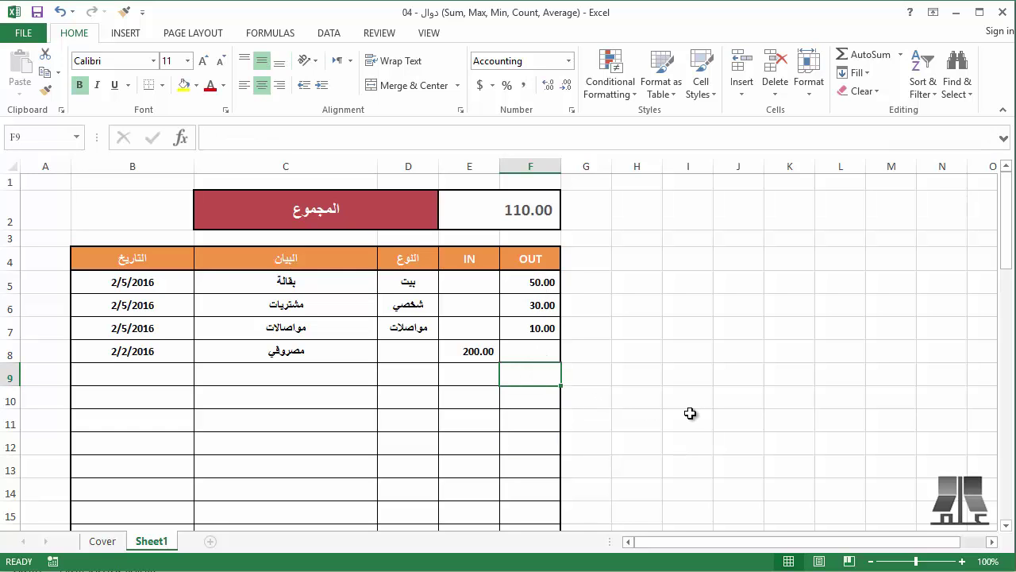
{"action": "key", "text": "alt+equal"}
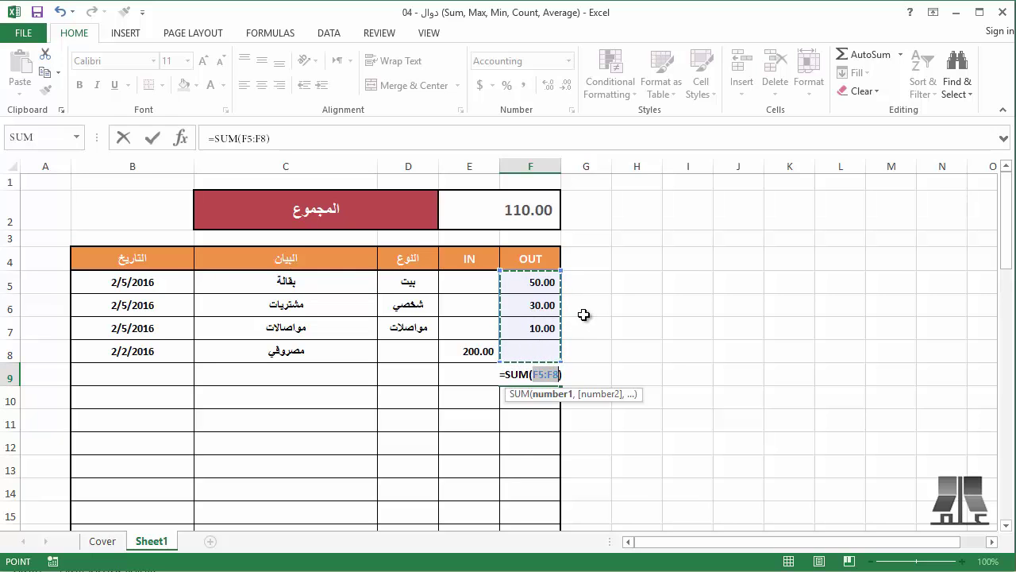
{"action": "key", "text": "Escape"}
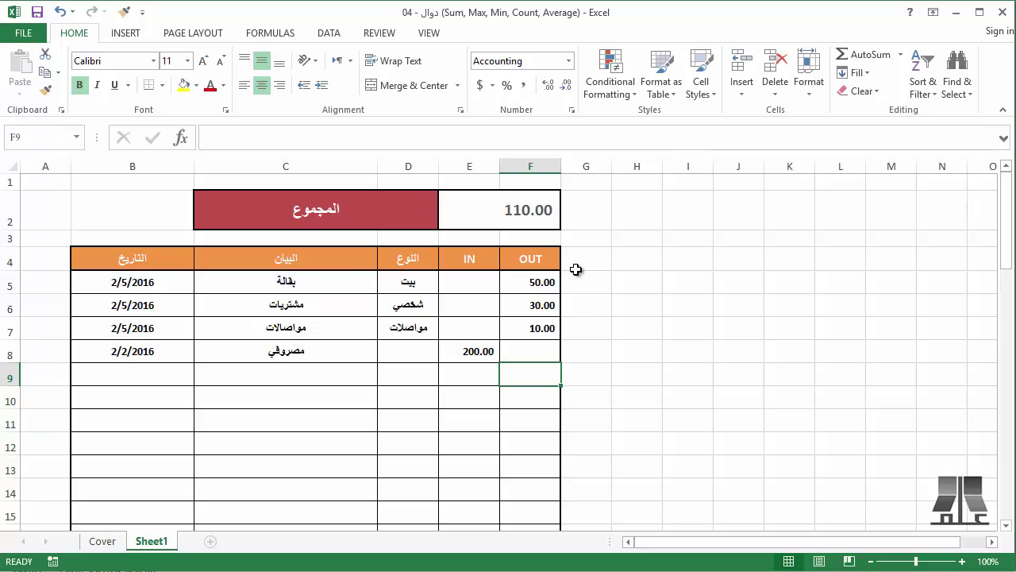
{"action": "left_click", "coordinate": [349, 221]}
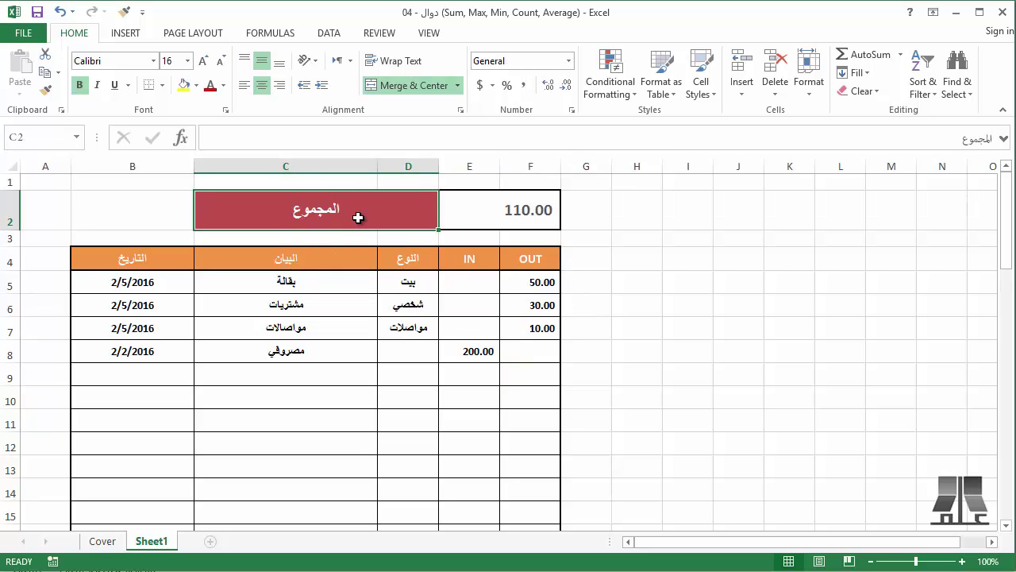
{"action": "left_click", "coordinate": [483, 211]}
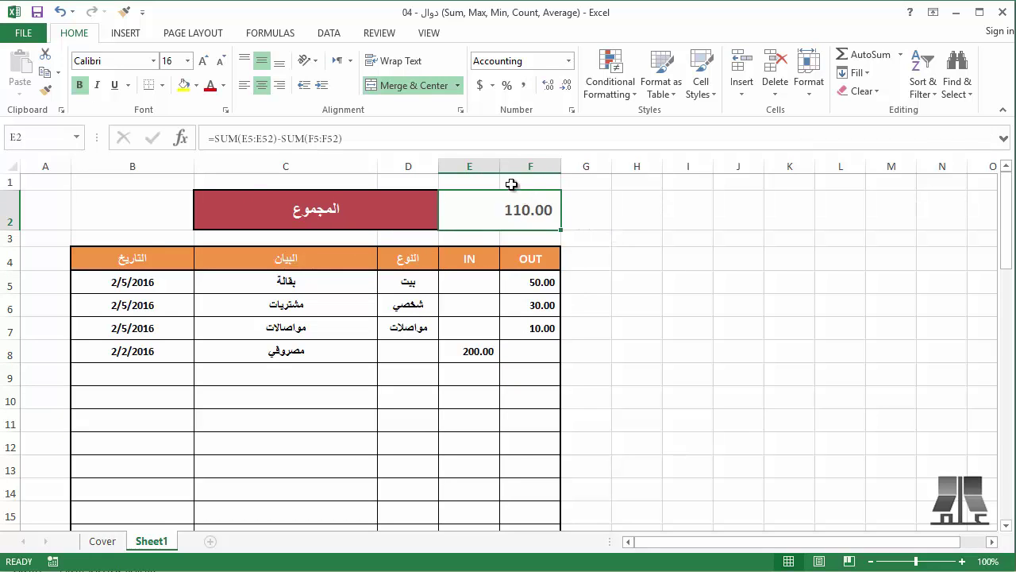
{"action": "left_click_drag", "start_coordinate": [477, 181], "coordinate": [516, 181]}
Merge E1:F1 and label it الصافي, then enter the label متوسط in G1
{"action": "left_click", "coordinate": [409, 86]}
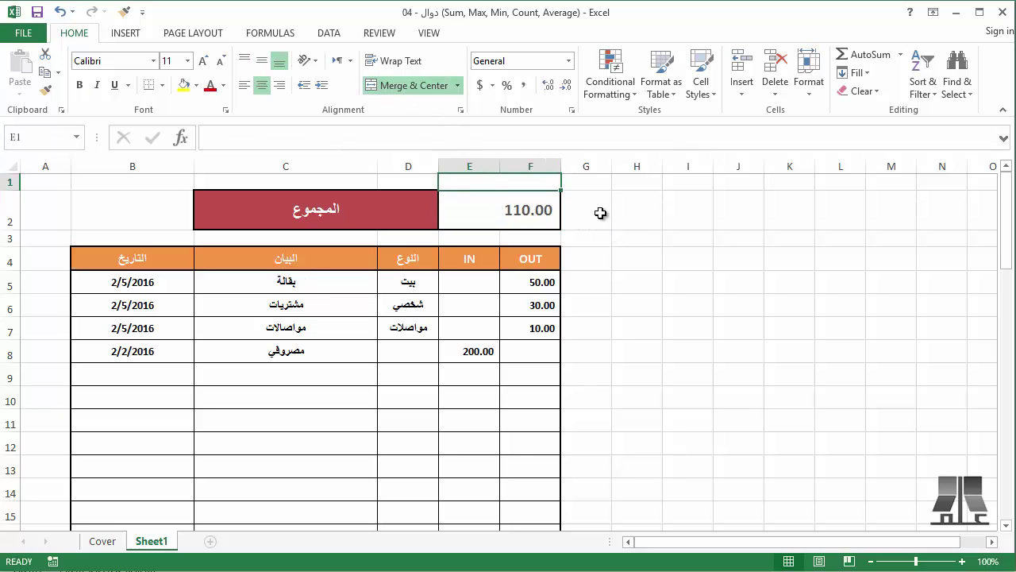
{"action": "type", "text": "الصافي"}
{"action": "key", "text": "Tab"}
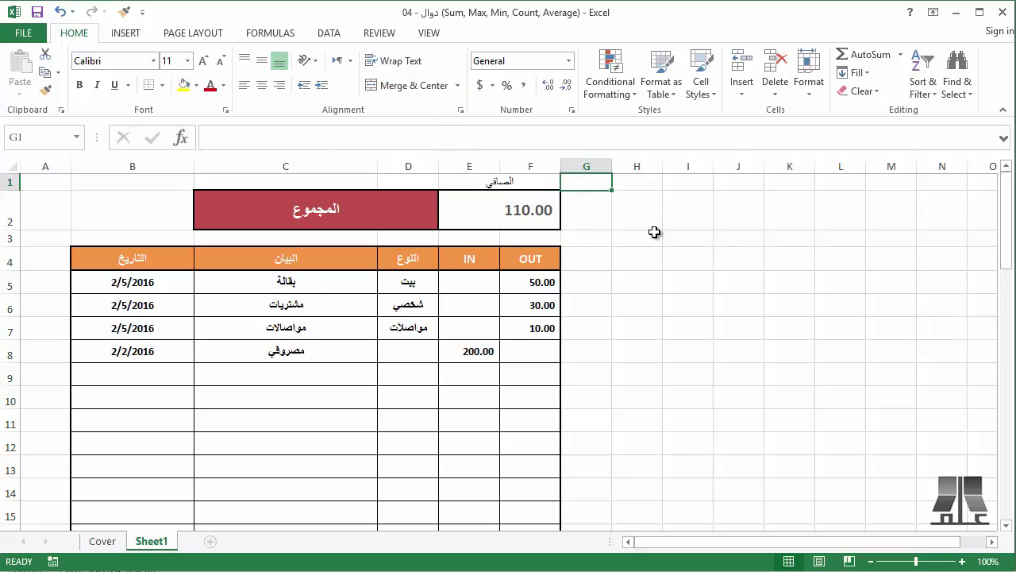
{"action": "type", "text": "مت"}
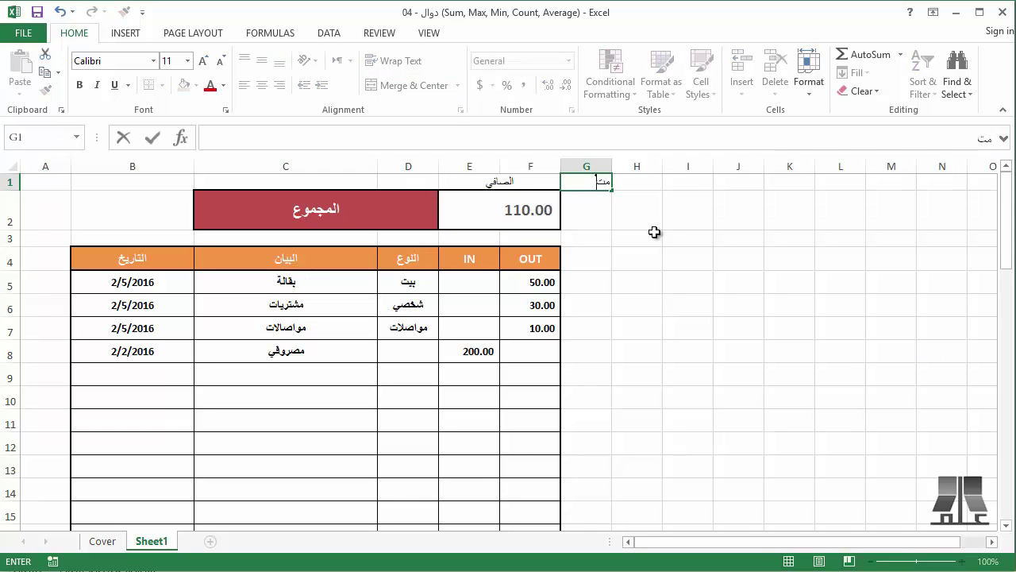
{"action": "type", "text": "وسط"}
{"action": "key", "text": "Return"}
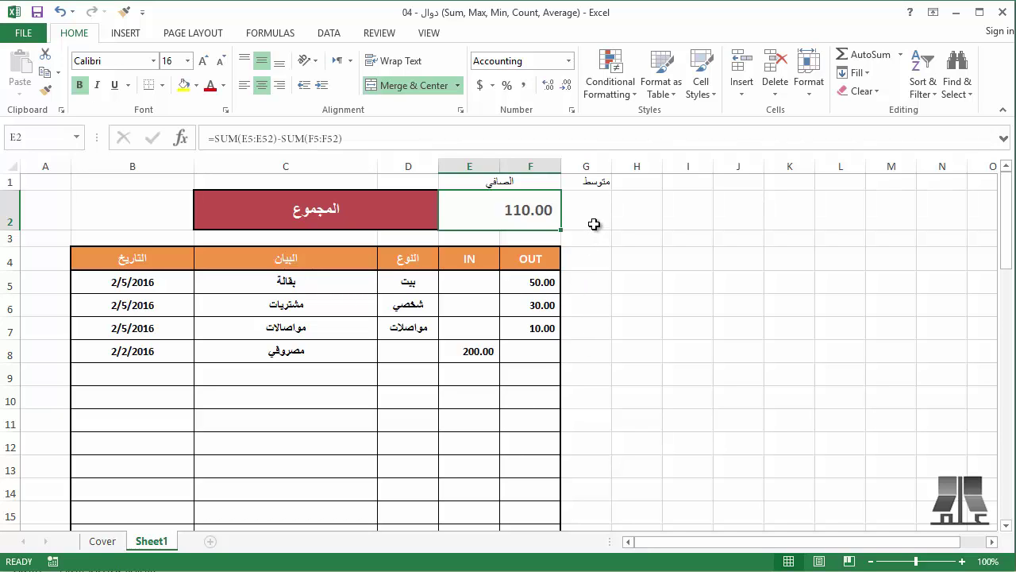
{"action": "left_click", "coordinate": [594, 223]}
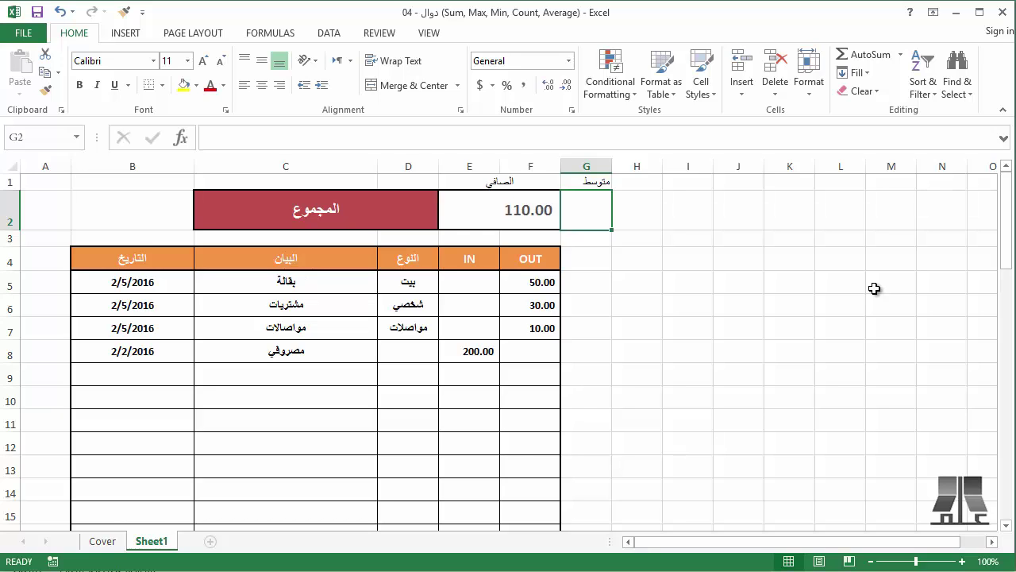
Start an AVERAGE formula in G2 over the range F8:F50
{"action": "type", "text": "="}
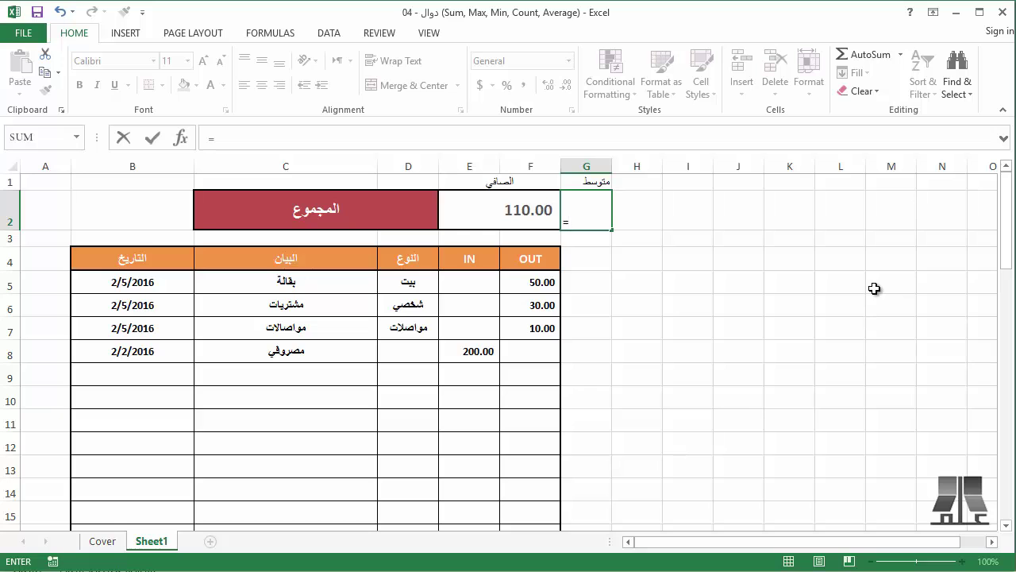
{"action": "type", "text": "a"}
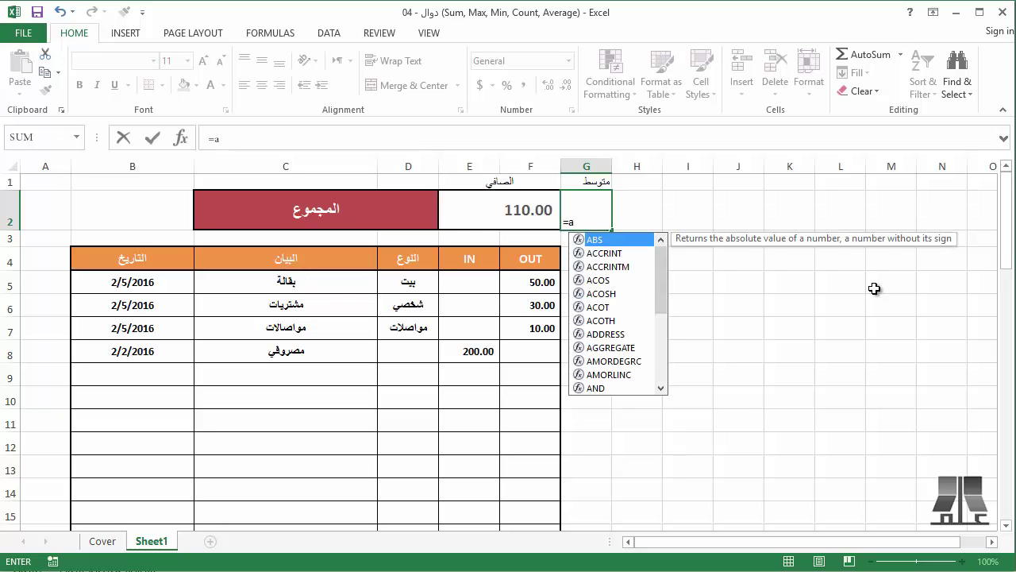
{"action": "type", "text": "v"}
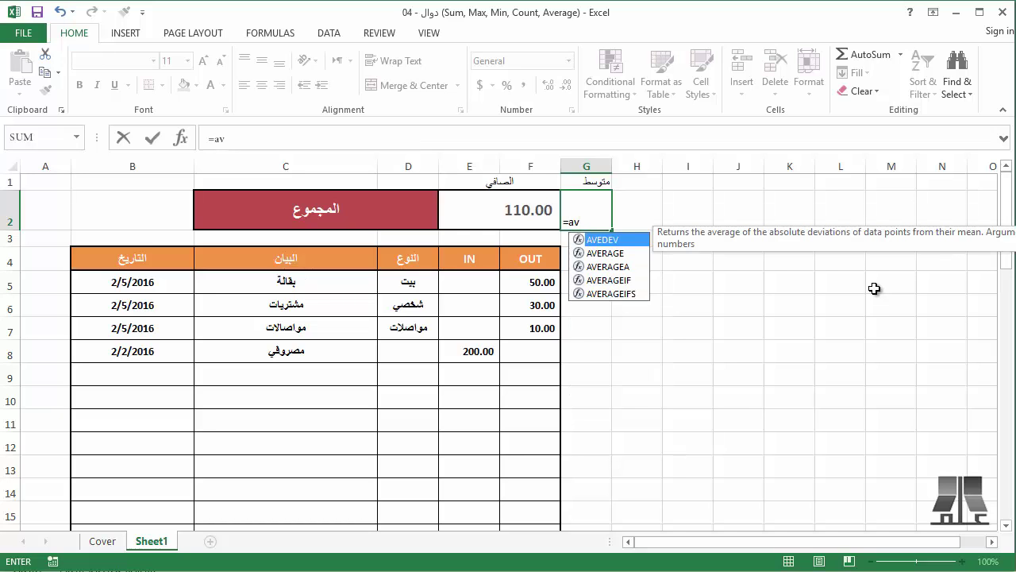
{"action": "key", "text": "Down"}
{"action": "key", "text": "Tab"}
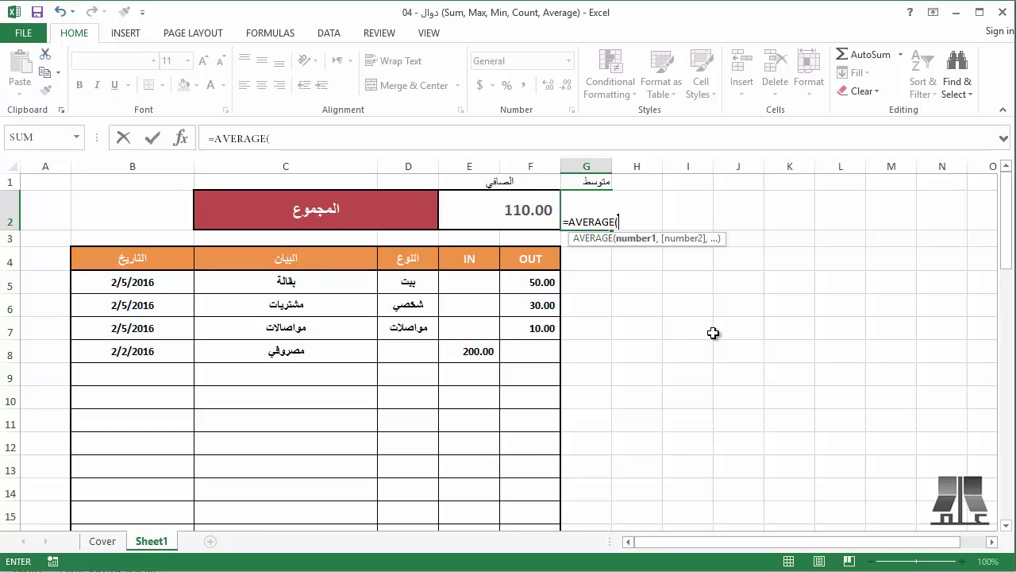
{"action": "type", "text": "F"}
{"action": "type", "text": "8:"}
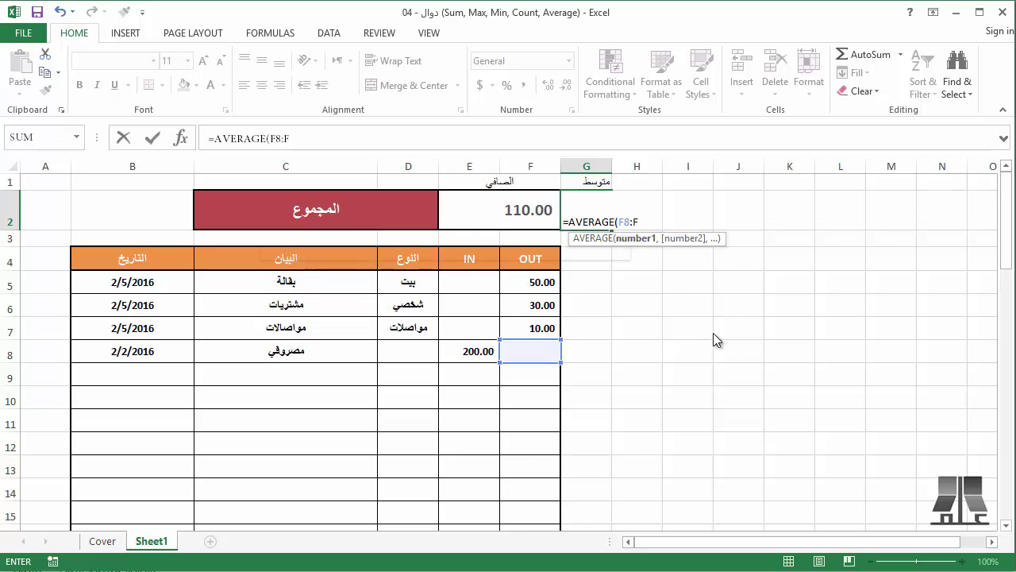
{"action": "type", "text": "F50"}
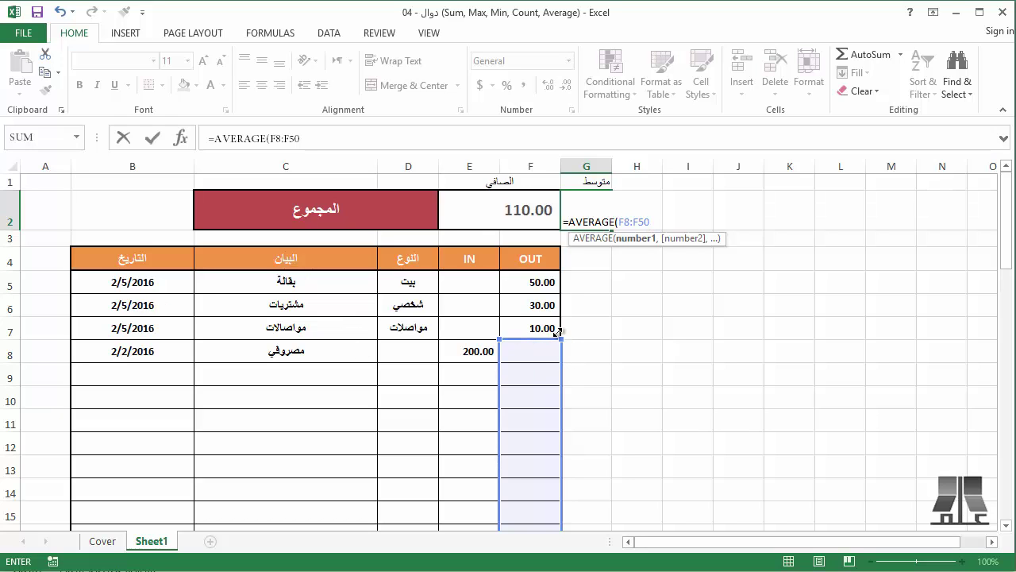
Extend the averaged range to F5:F52 and commit, giving 30.00
{"action": "left_click_drag", "start_coordinate": [561, 340], "coordinate": [561, 271]}
{"action": "scroll", "coordinate": [592, 347], "scroll_direction": "down", "scroll_amount": 3}
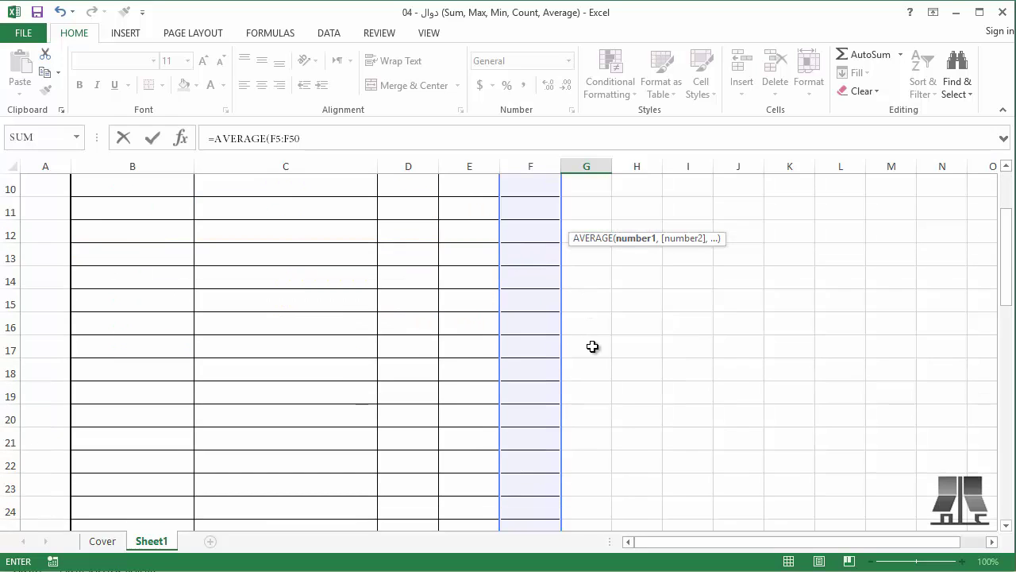
{"action": "scroll", "coordinate": [606, 345], "scroll_direction": "down", "scroll_amount": 9}
{"action": "scroll", "coordinate": [606, 344], "scroll_direction": "down", "scroll_amount": 5}
{"action": "scroll", "coordinate": [579, 322], "scroll_direction": "up", "scroll_amount": 2}
{"action": "left_click_drag", "start_coordinate": [561, 288], "coordinate": [561, 333]}
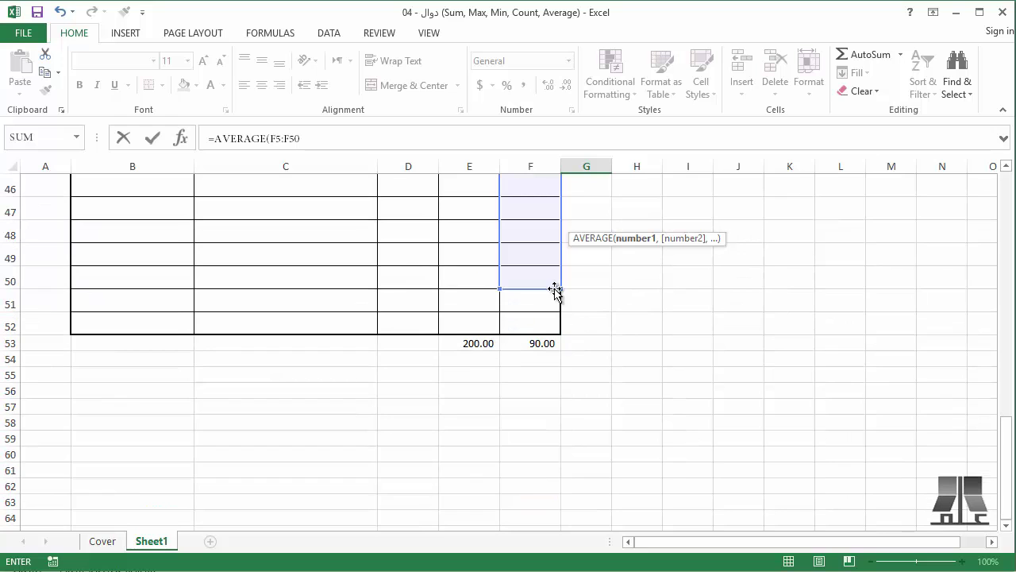
{"action": "scroll", "coordinate": [657, 345], "scroll_direction": "up", "scroll_amount": 15}
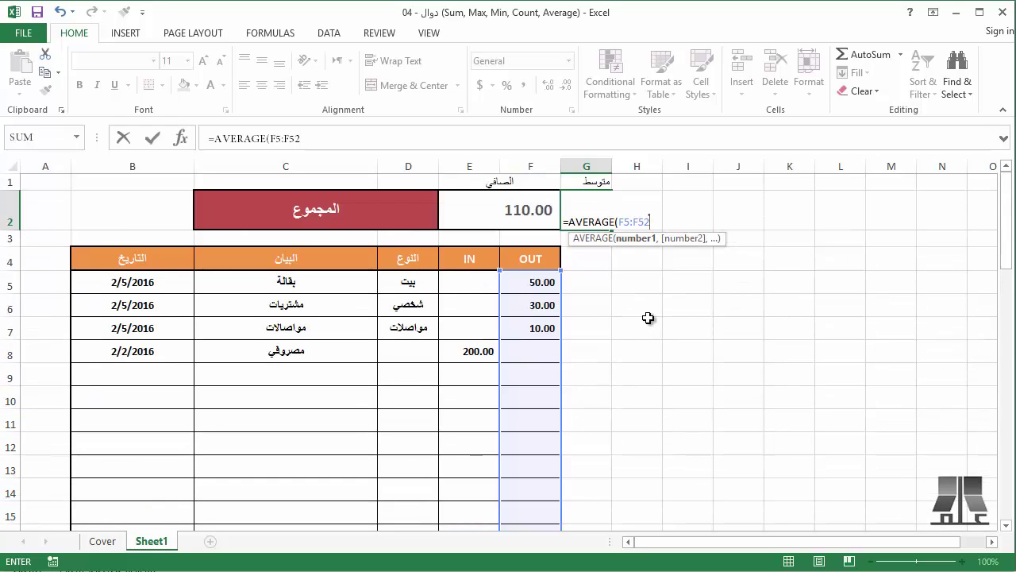
{"action": "key", "text": "Return"}
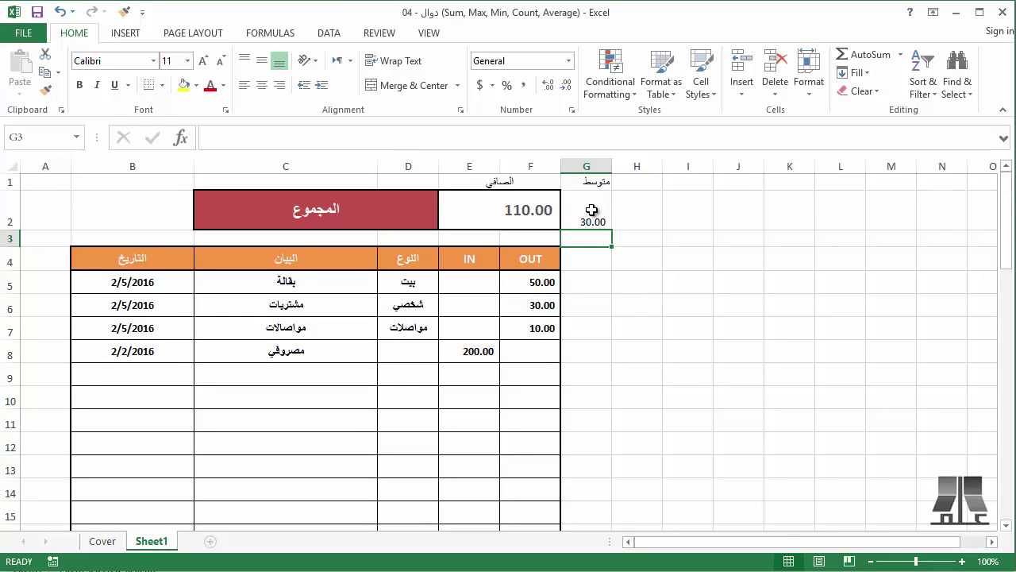
{"action": "left_click", "coordinate": [592, 208]}
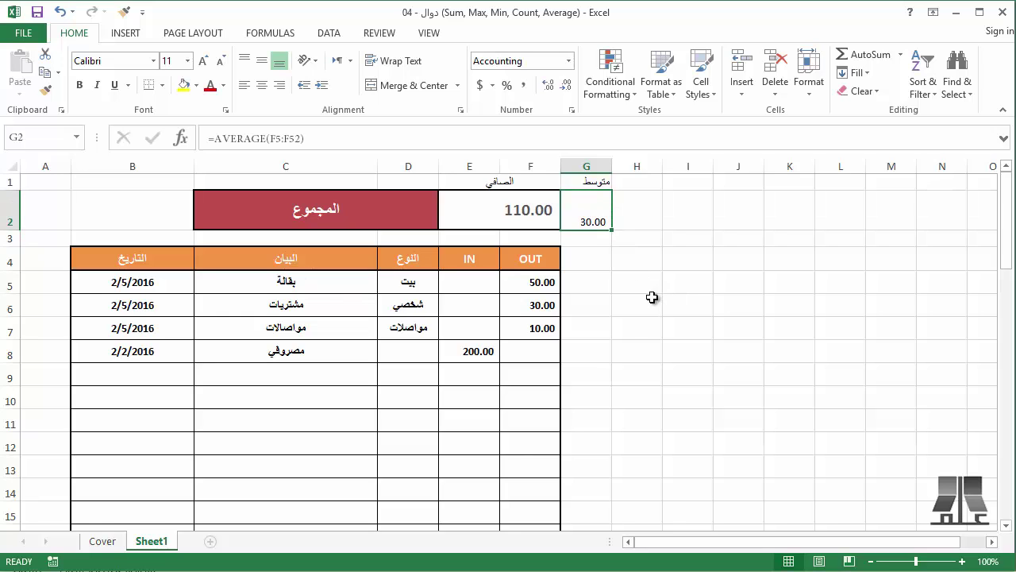
Copy the E2 net total cell's formatting onto the average cell G2 with Format Painter
{"action": "left_click", "coordinate": [503, 210]}
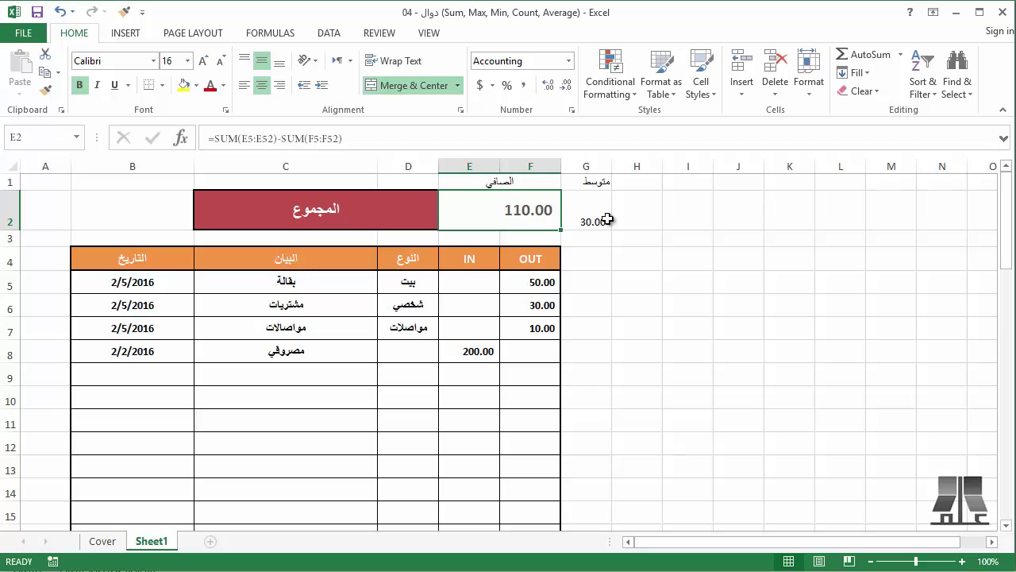
{"action": "left_click", "coordinate": [45, 95]}
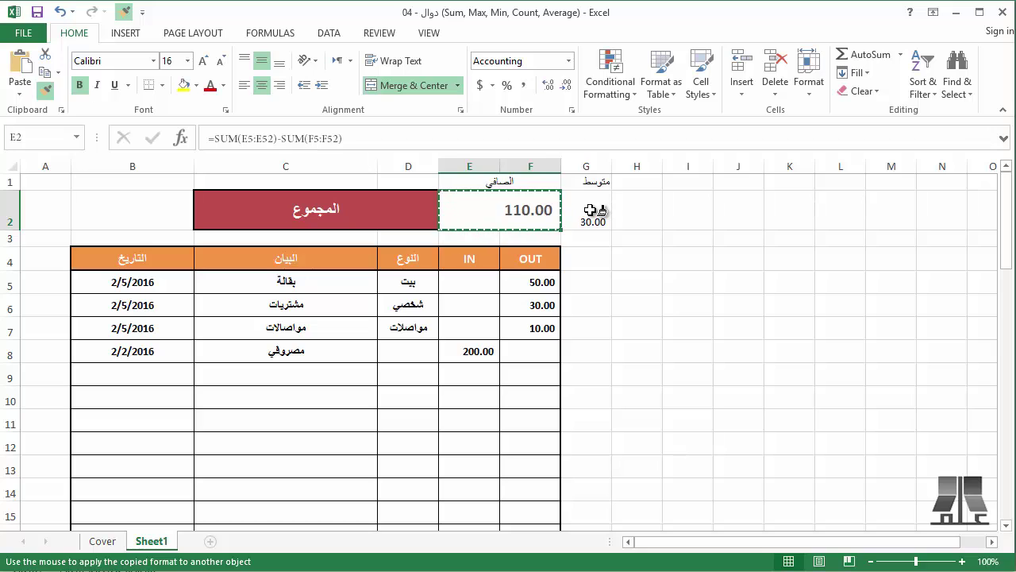
{"action": "left_click", "coordinate": [591, 211]}
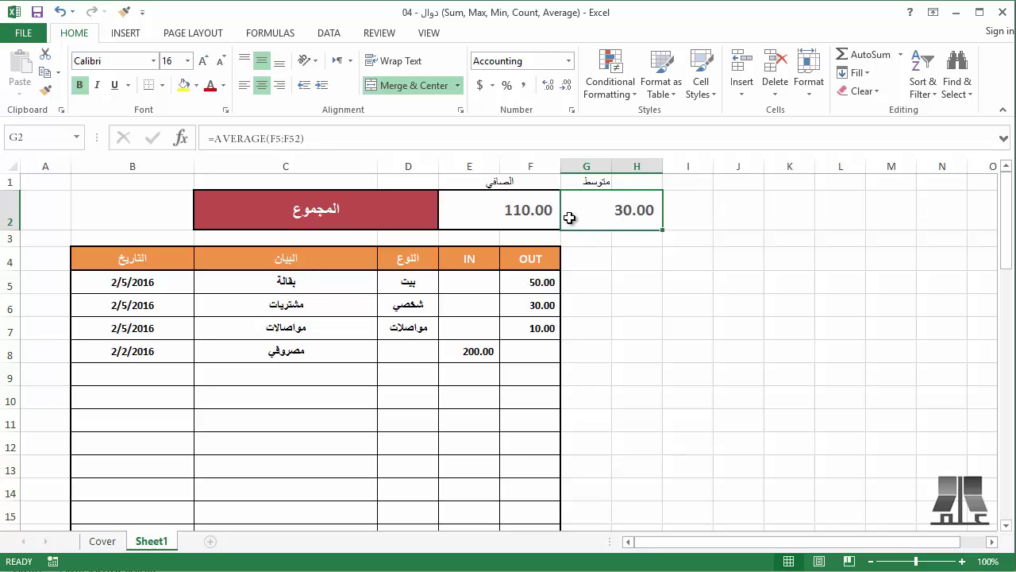
{"action": "left_click", "coordinate": [638, 258]}
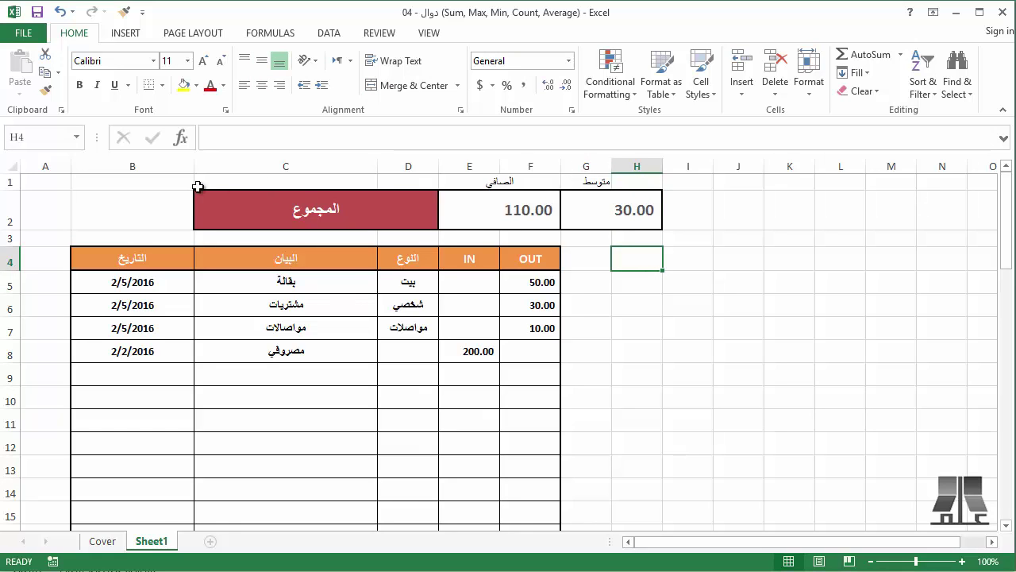
Make row 1 taller, format الصافي bold, middle-aligned and dark grey, and paint it onto متوسط
{"action": "left_click_drag", "start_coordinate": [16, 189], "coordinate": [16, 196]}
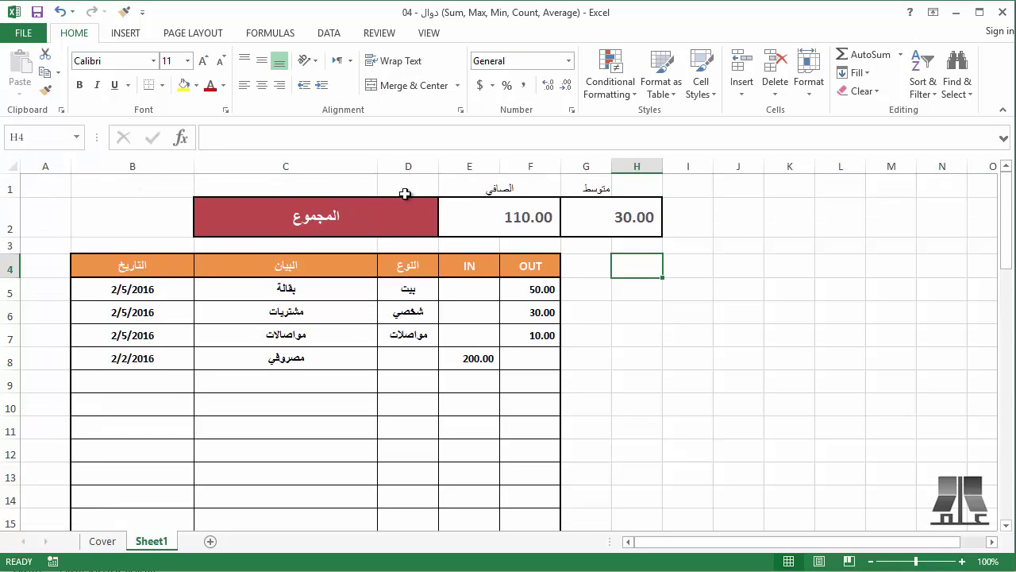
{"action": "left_click", "coordinate": [501, 189]}
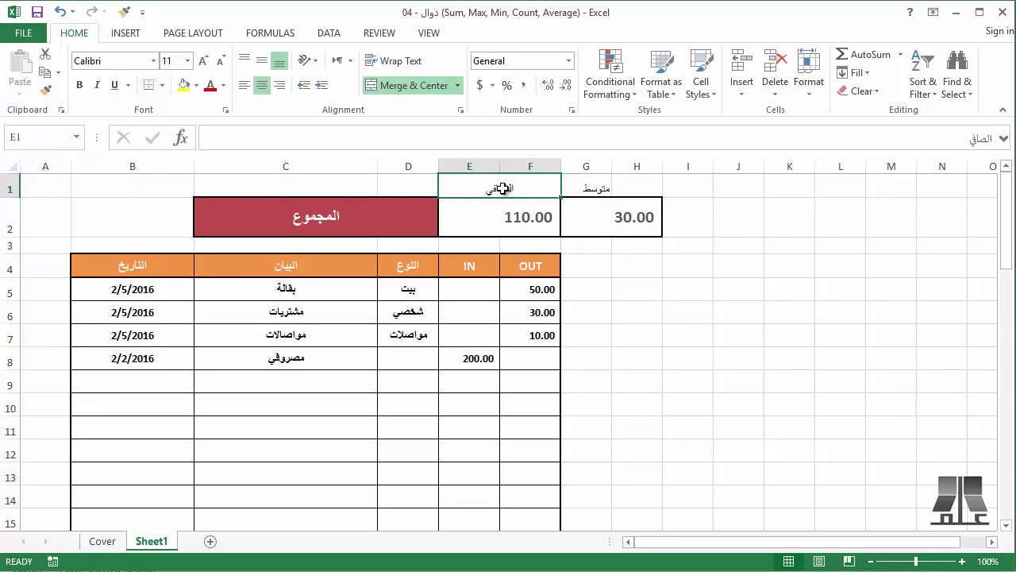
{"action": "left_click", "coordinate": [261, 66]}
{"action": "left_click", "coordinate": [80, 85]}
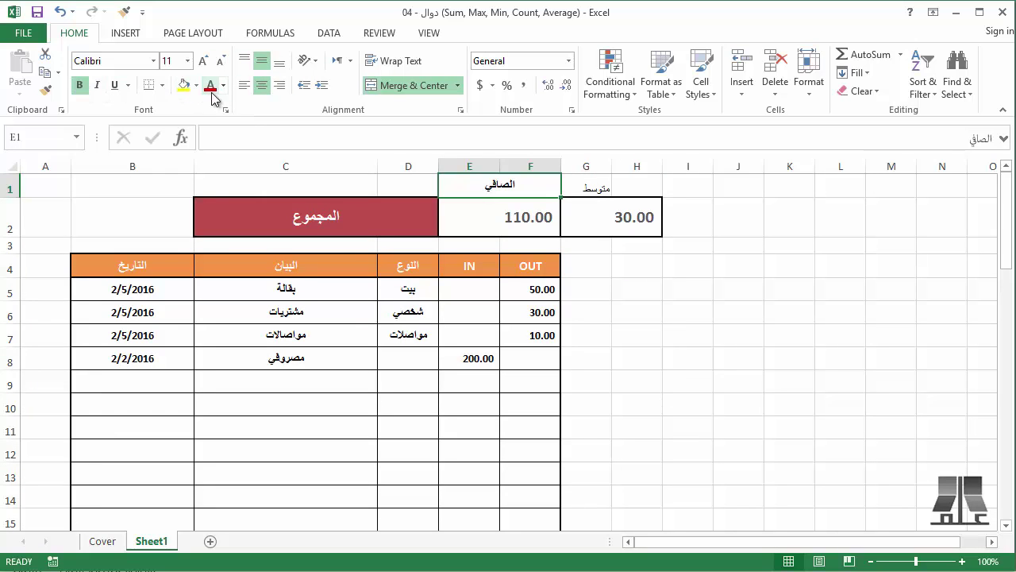
{"action": "left_click", "coordinate": [223, 85]}
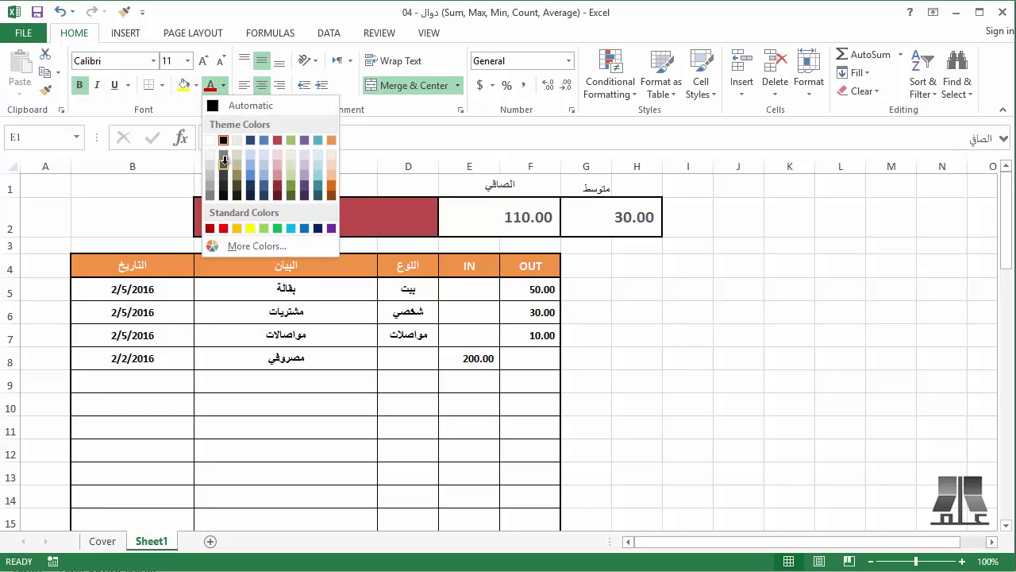
{"action": "left_click", "coordinate": [224, 162]}
{"action": "left_click", "coordinate": [47, 91]}
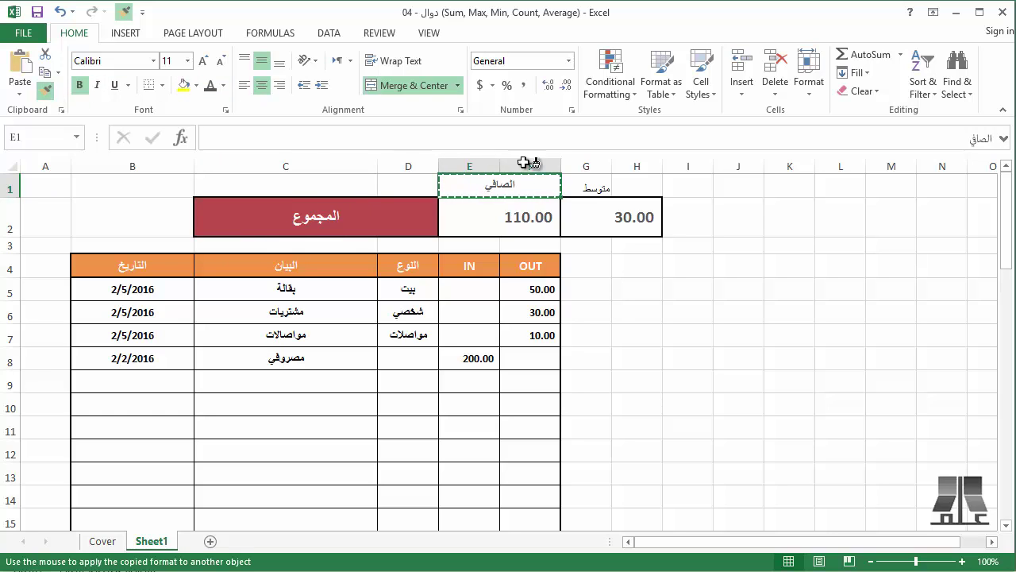
{"action": "left_click", "coordinate": [597, 189]}
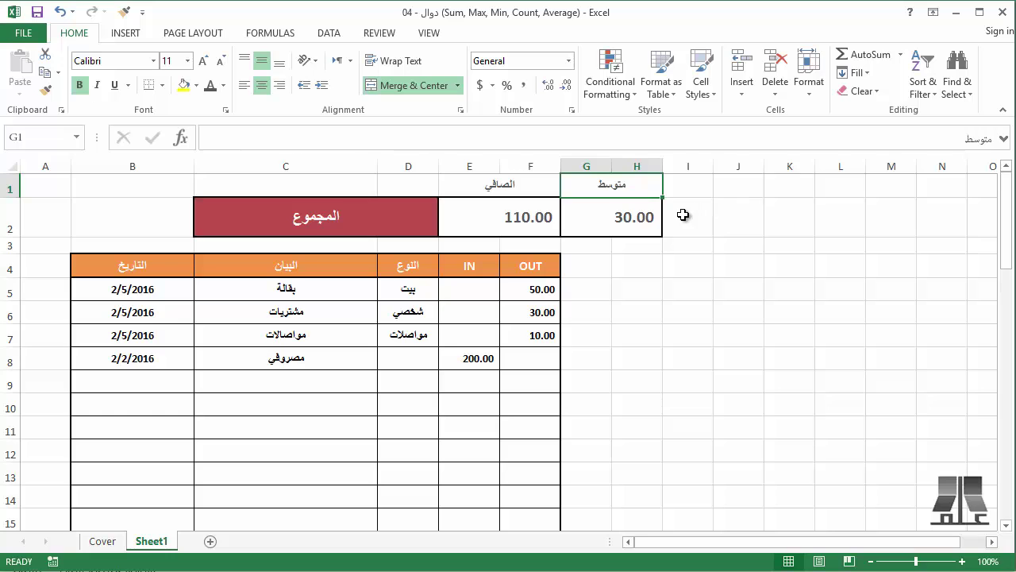
Paint the average box format across I2:K2, then undo the wrongly merged result
{"action": "left_click", "coordinate": [689, 216]}
{"action": "left_click", "coordinate": [742, 217]}
{"action": "left_click", "coordinate": [794, 217]}
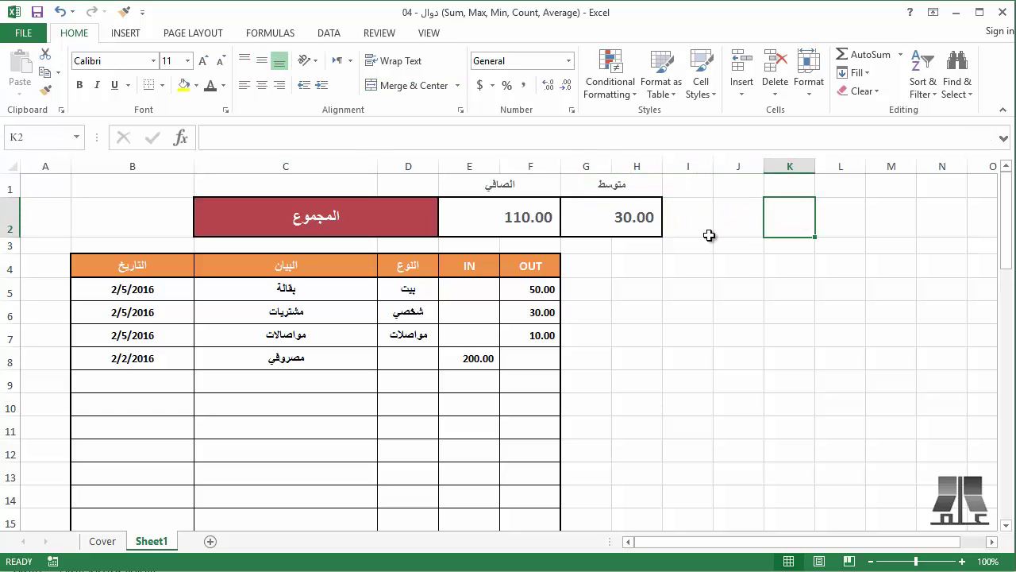
{"action": "left_click", "coordinate": [597, 220]}
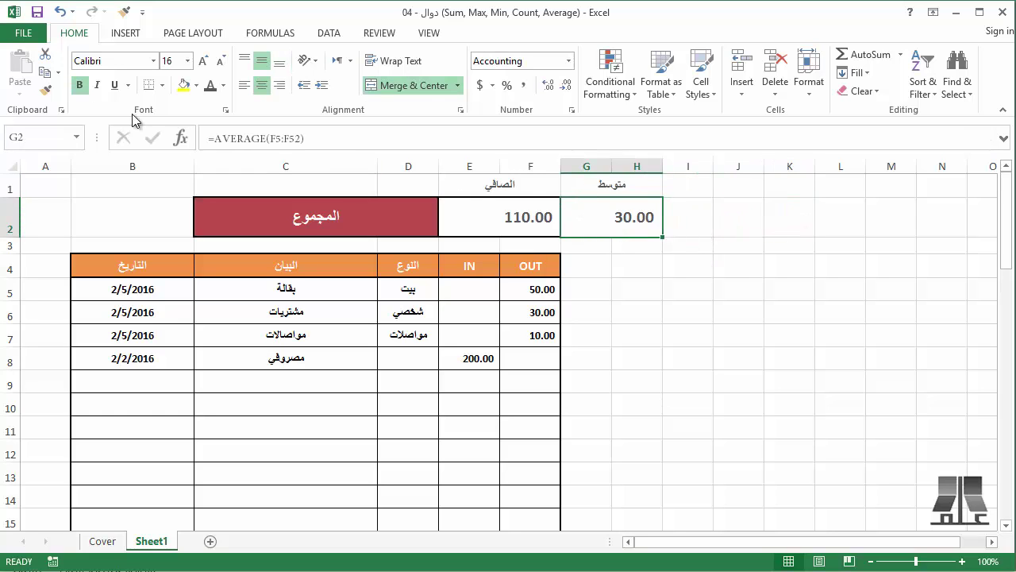
{"action": "left_click", "coordinate": [46, 89]}
{"action": "left_click", "coordinate": [695, 218]}
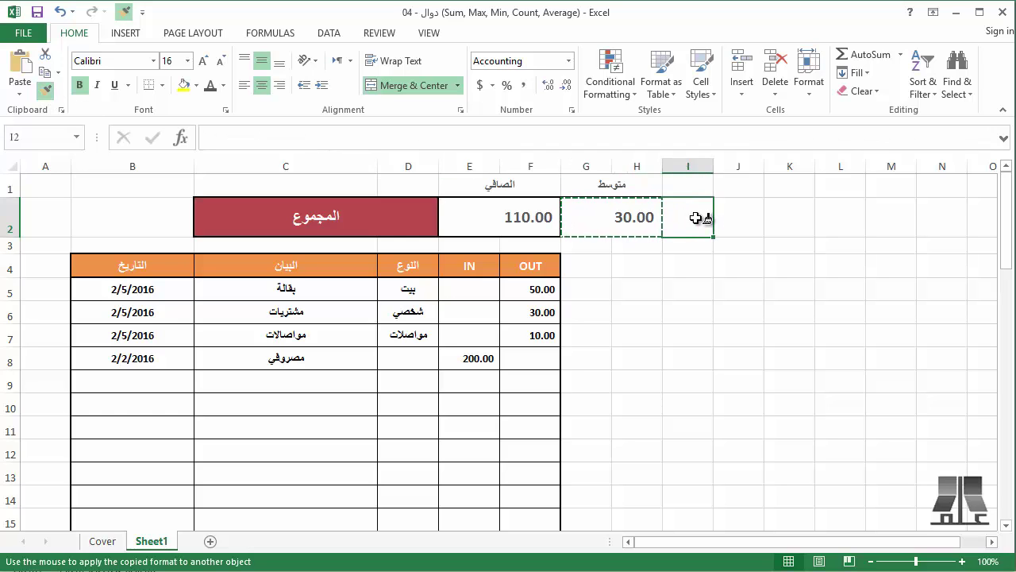
{"action": "left_click_drag", "start_coordinate": [695, 218], "coordinate": [791, 219]}
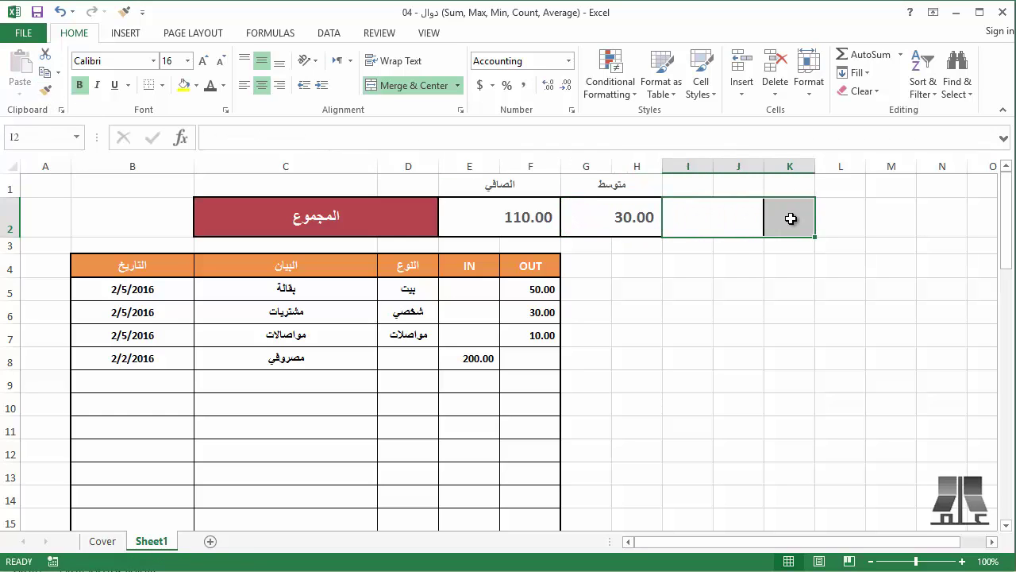
{"action": "left_click", "coordinate": [733, 267]}
{"action": "left_click", "coordinate": [714, 222]}
{"action": "left_click", "coordinate": [788, 224]}
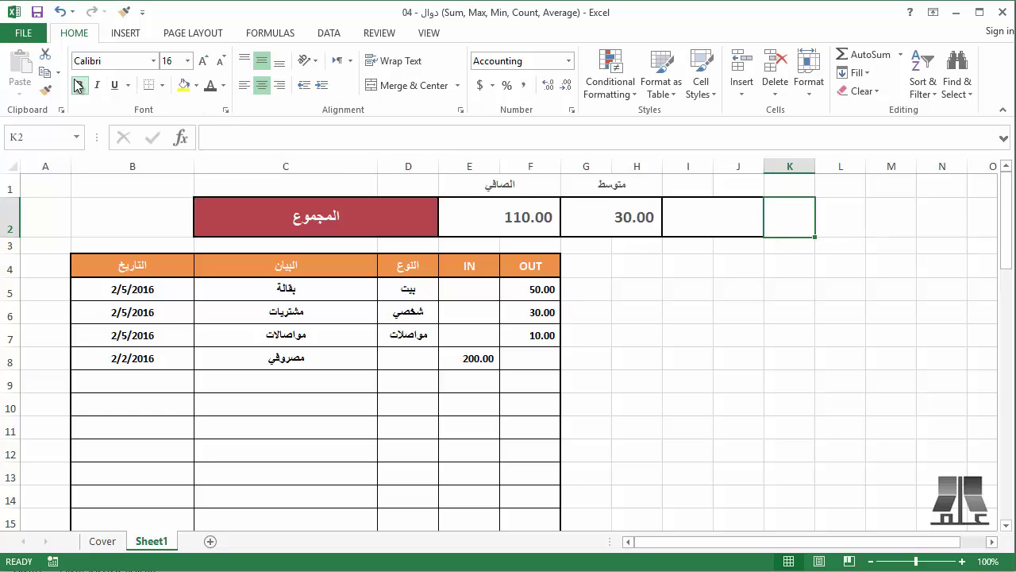
{"action": "key", "text": "ctrl+z"}
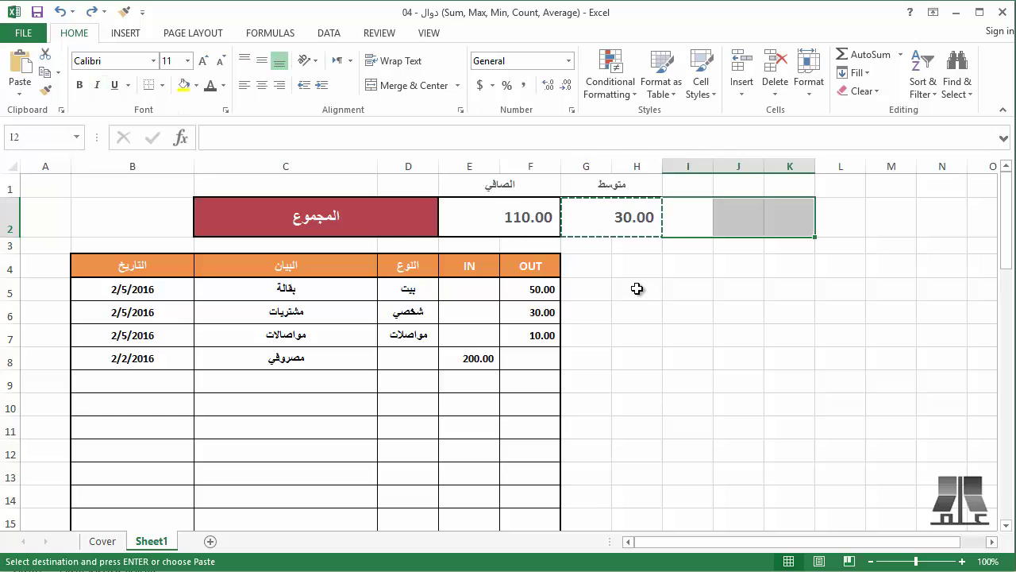
Paint the G2:H2 average box format across I2:N2 as three bordered merged boxes
{"action": "left_click", "coordinate": [612, 228]}
{"action": "left_click", "coordinate": [45, 90]}
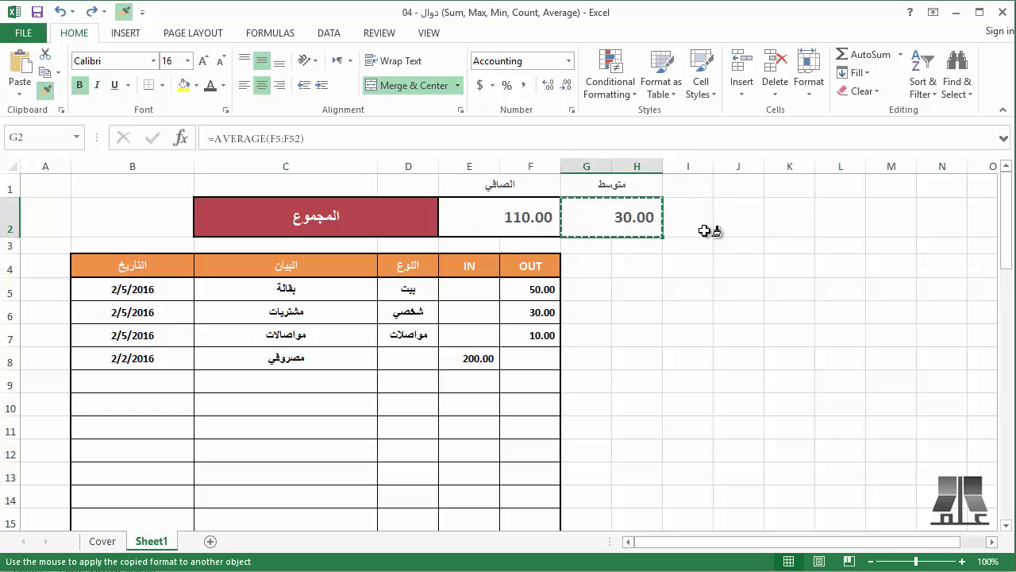
{"action": "left_click_drag", "start_coordinate": [704, 222], "coordinate": [943, 224]}
Copy the متوسط header's merged formatting across I1 to N1 with Format Painter
{"action": "left_click", "coordinate": [603, 189]}
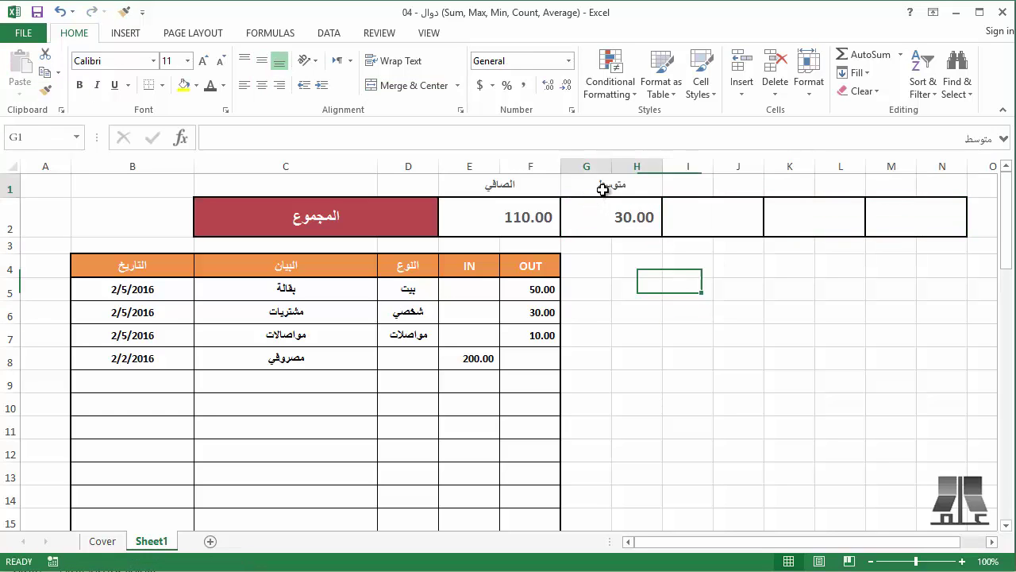
{"action": "left_click", "coordinate": [45, 90]}
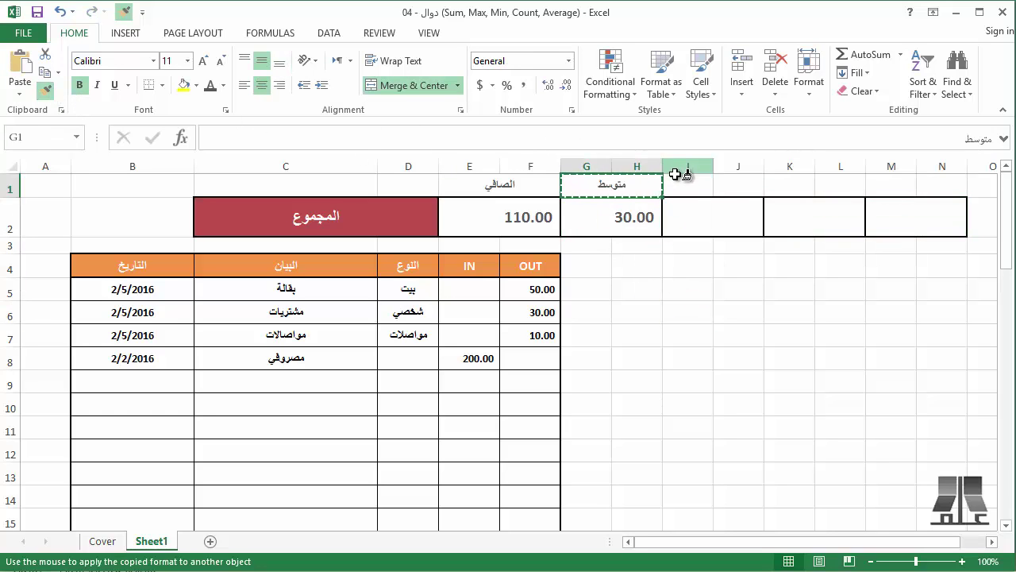
{"action": "left_click_drag", "start_coordinate": [687, 174], "coordinate": [943, 183]}
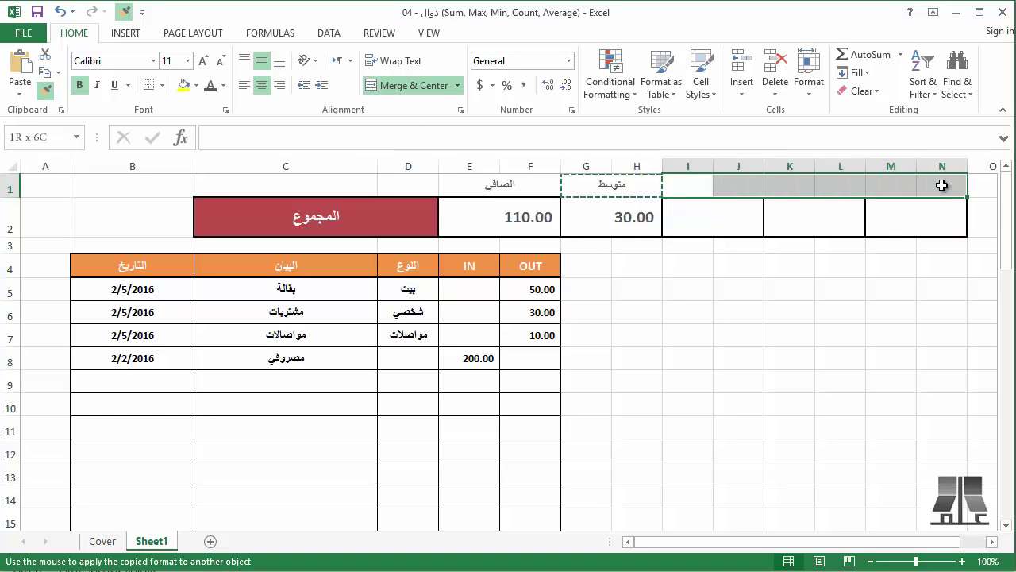
Label the new headers 'اعلى مصروف' in I1 and 'اقل مصروف' beside it
{"action": "left_click", "coordinate": [720, 192]}
{"action": "type", "text": "hugn"}
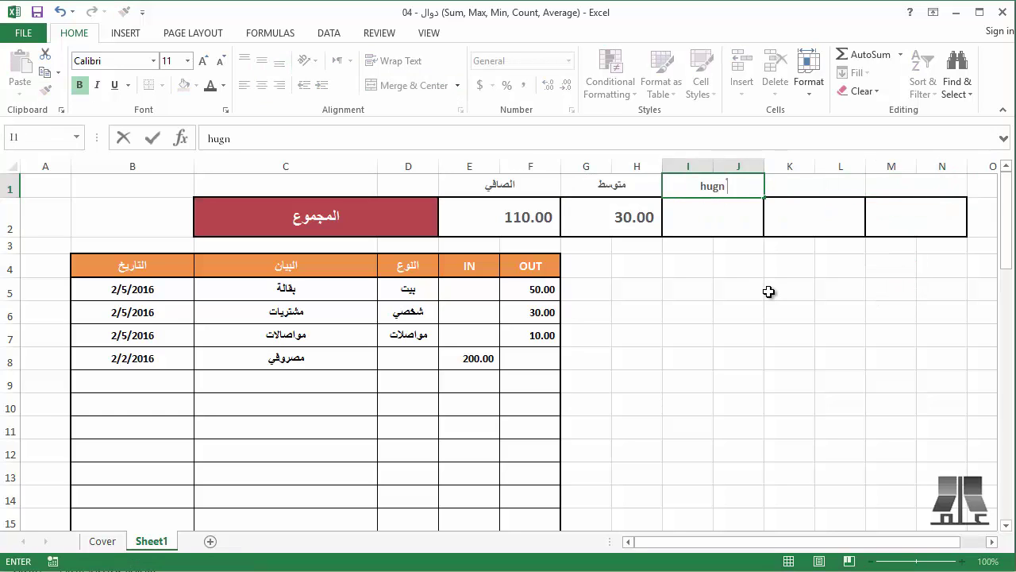
{"action": "type", "text": " مصروف"}
{"action": "key", "text": "Tab"}
{"action": "type", "text": "اقل مصرو"}
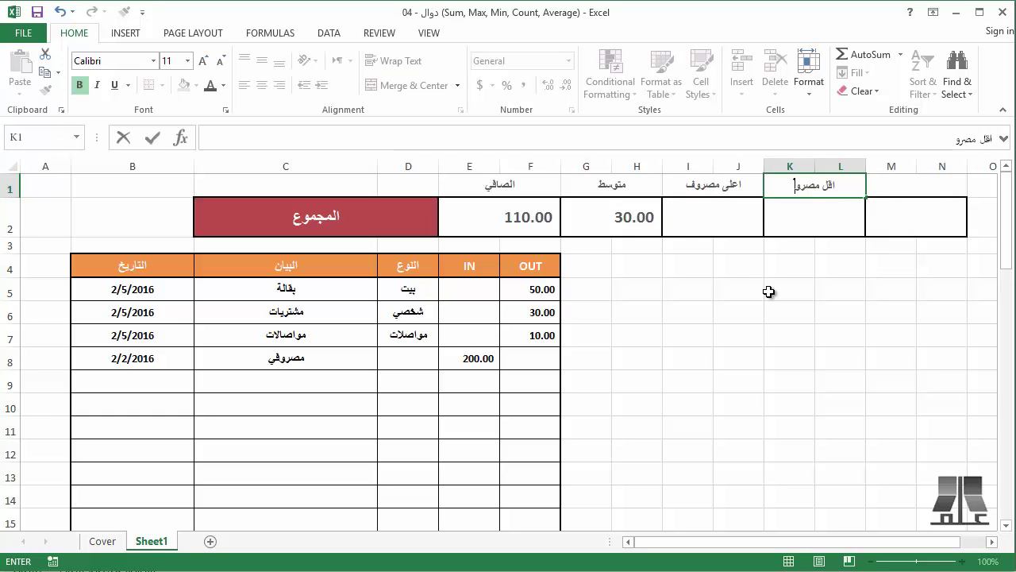
{"action": "type", "text": "ف"}
{"action": "key", "text": "shift+Return"}
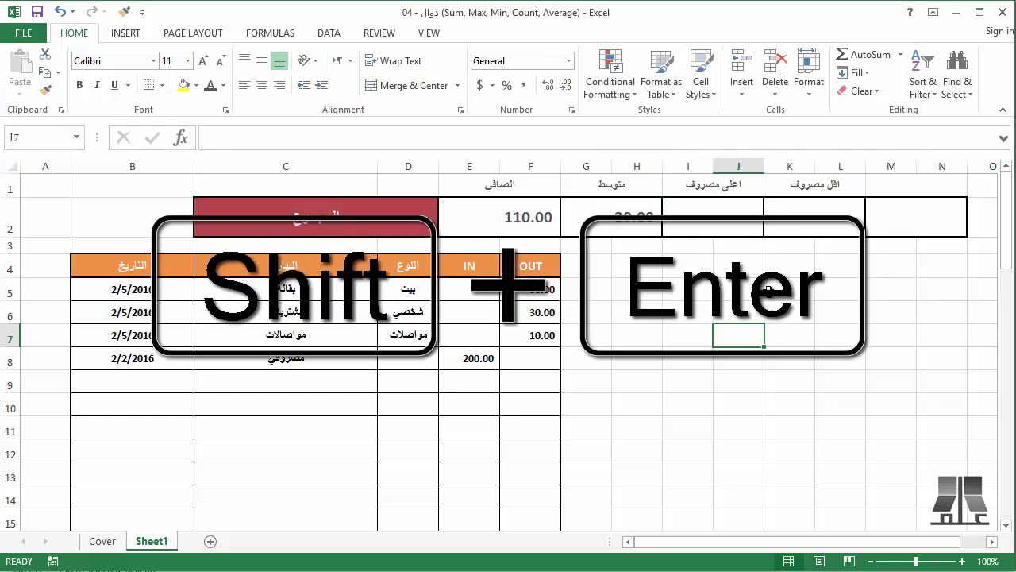
{"action": "key", "text": "shift+Return"}
{"action": "key", "text": "shift+Return"}
{"action": "key", "text": "Tab"}
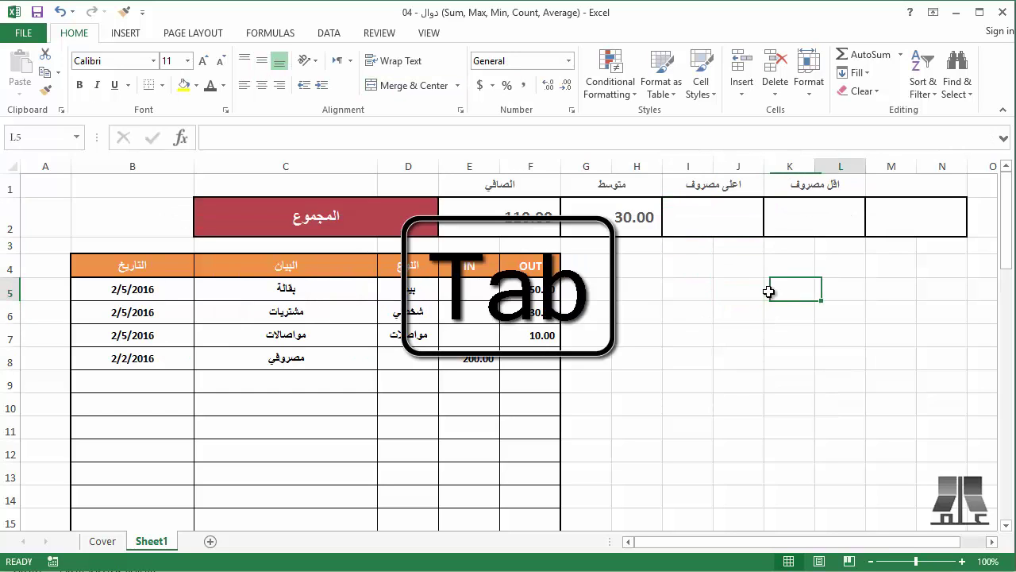
{"action": "key", "text": "Tab"}
{"action": "key", "text": "Tab"}
{"action": "key", "text": "shift+Tab"}
{"action": "key", "text": "shift+Tab"}
{"action": "key", "text": "shift+Tab"}
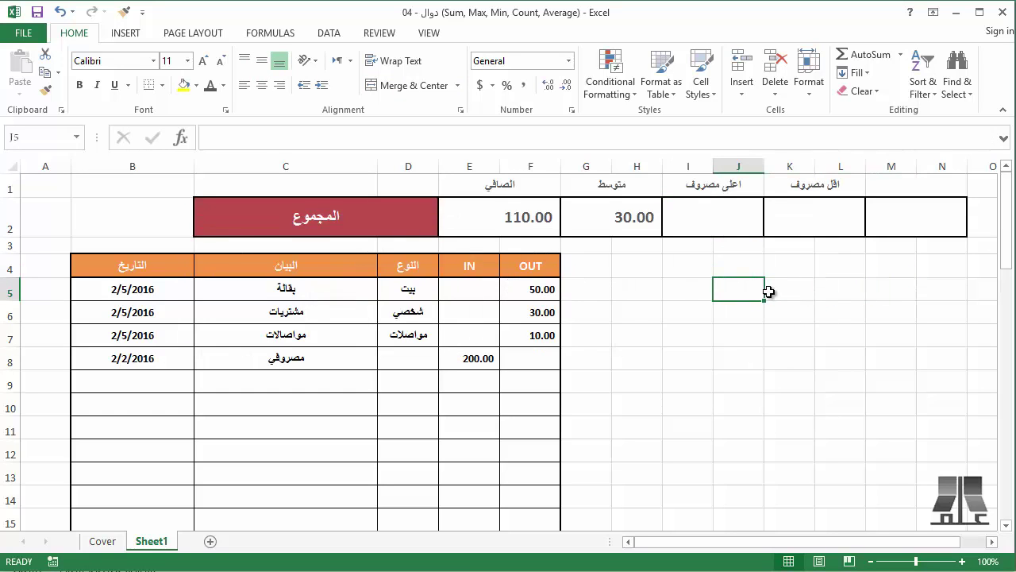
{"action": "key", "text": "Up"}
{"action": "key", "text": "Up"}
{"action": "key", "text": "Up"}
{"action": "key", "text": "Up"}
{"action": "key", "text": "Right"}
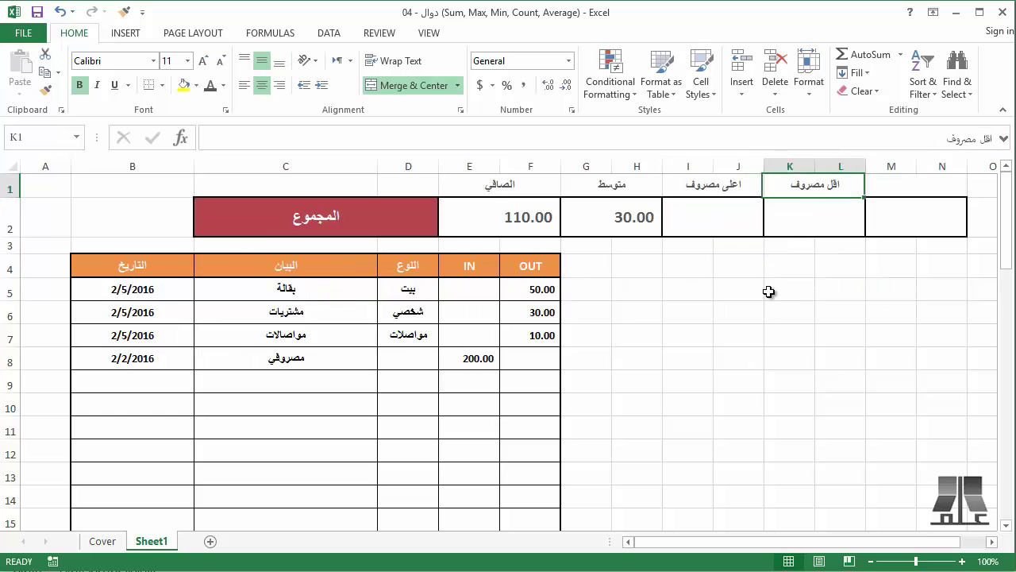
{"action": "key", "text": "Left"}
{"action": "key", "text": "Down"}
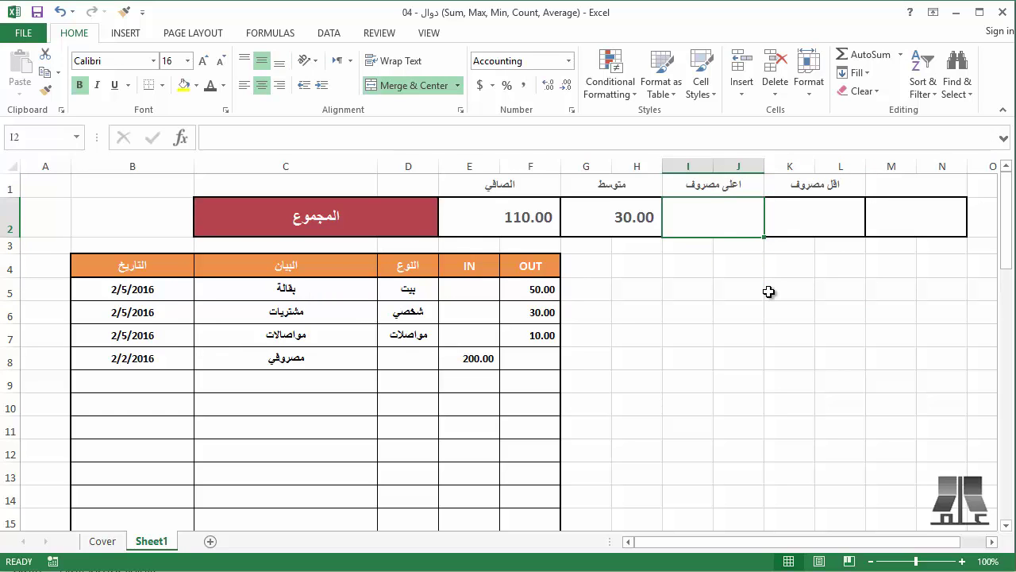
{"action": "key", "text": "Up"}
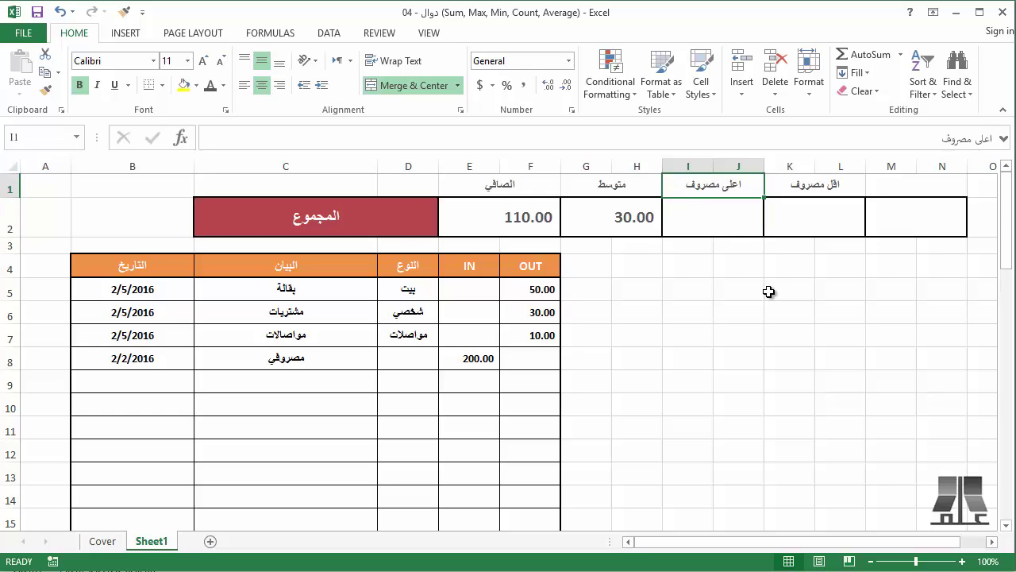
{"action": "key", "text": "Right"}
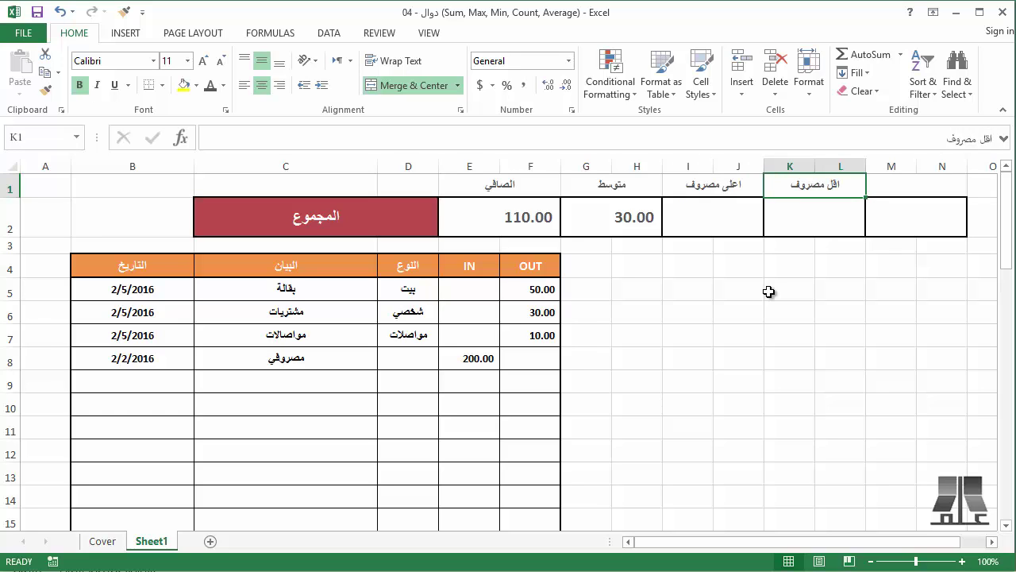
{"action": "key", "text": "Left"}
{"action": "key", "text": "Right"}
{"action": "key", "text": "Left"}
{"action": "key", "text": "Down"}
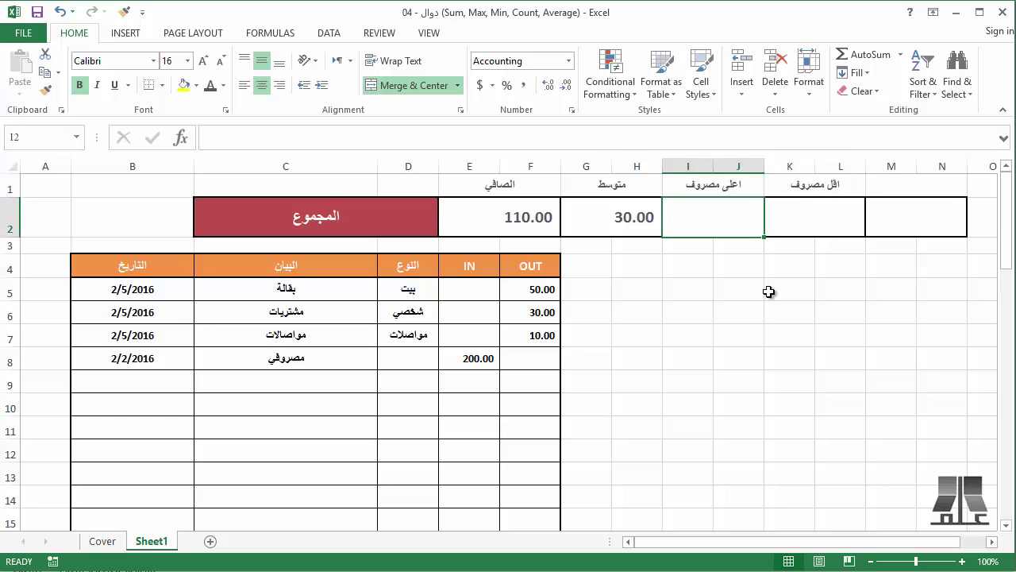
{"action": "key", "text": "Right"}
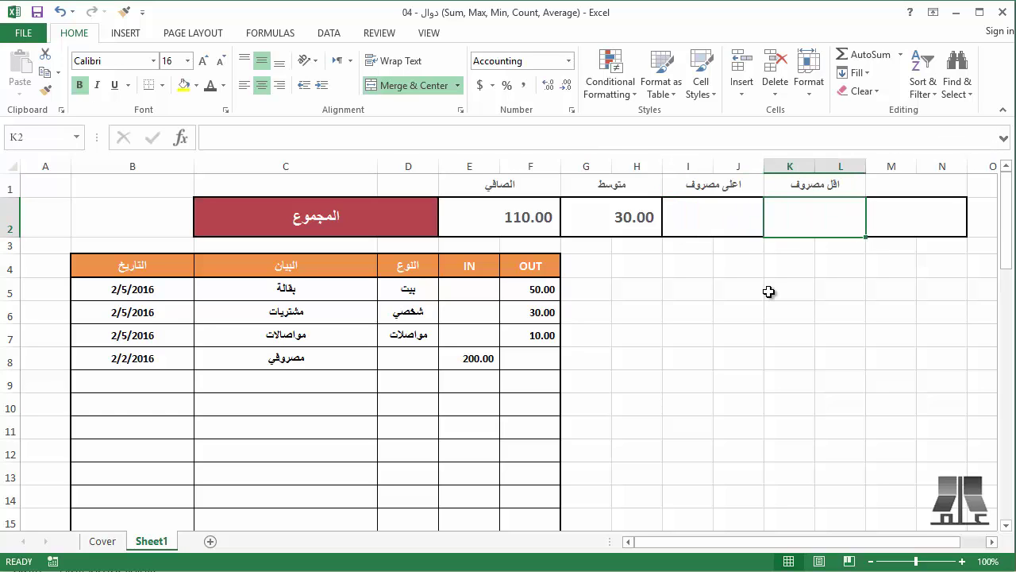
{"action": "key", "text": "Down"}
{"action": "key", "text": "Left"}
{"action": "key", "text": "Left"}
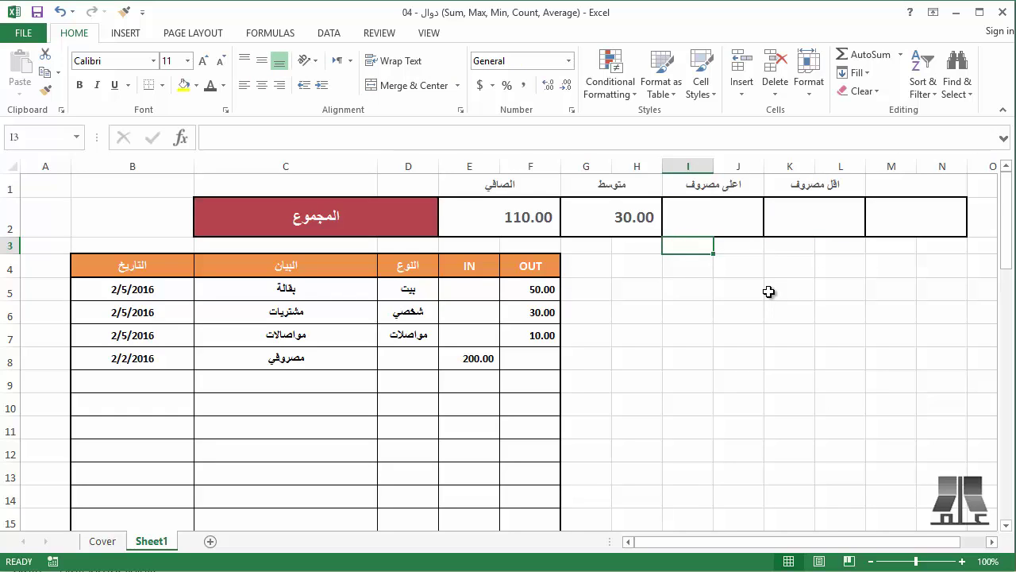
{"action": "key", "text": "Down"}
{"action": "key", "text": "Up"}
{"action": "key", "text": "Up"}
{"action": "key", "text": "Up"}
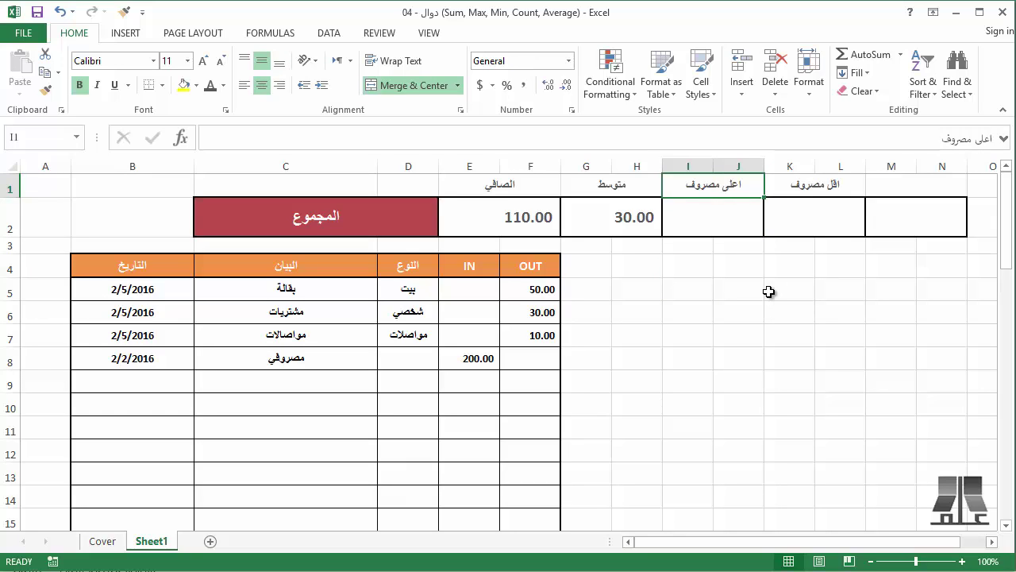
{"action": "key", "text": "Right"}
{"action": "key", "text": "Right"}
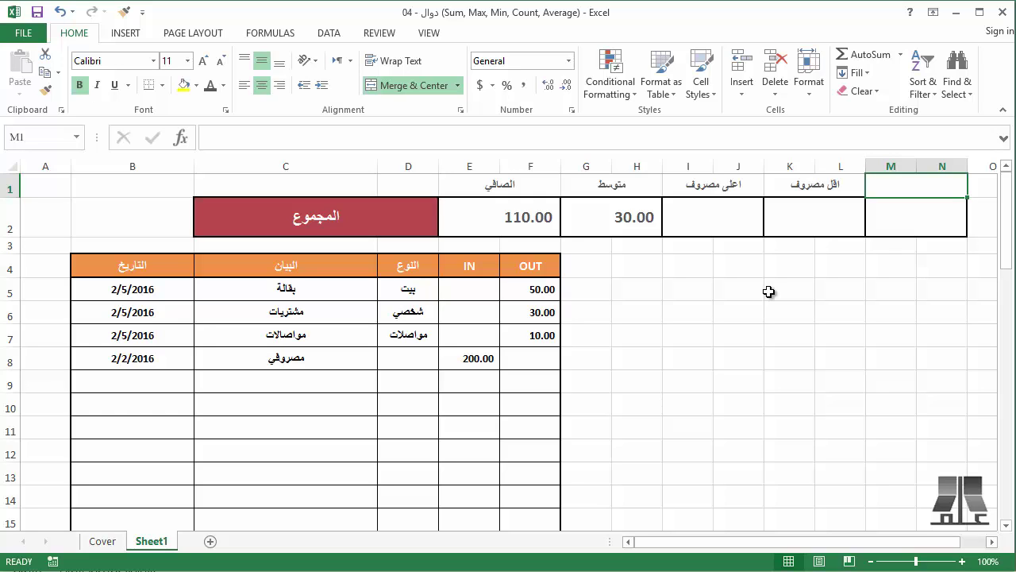
Enter the 'عدد العمليات' header in M1 and a trial MAX(50,30,10) formula in I2
{"action": "type", "text": "عدد العمليات"}
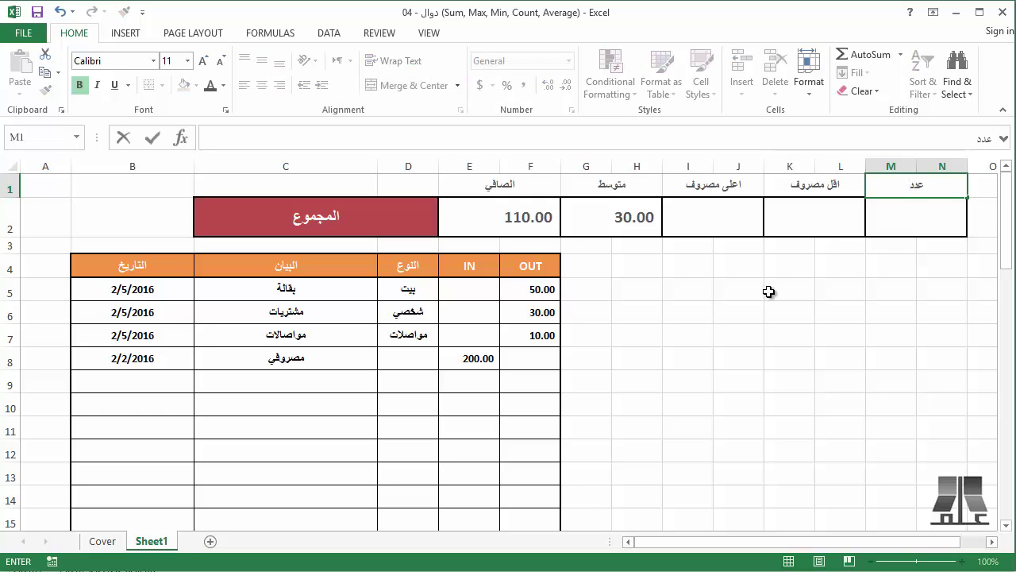
{"action": "key", "text": "Return"}
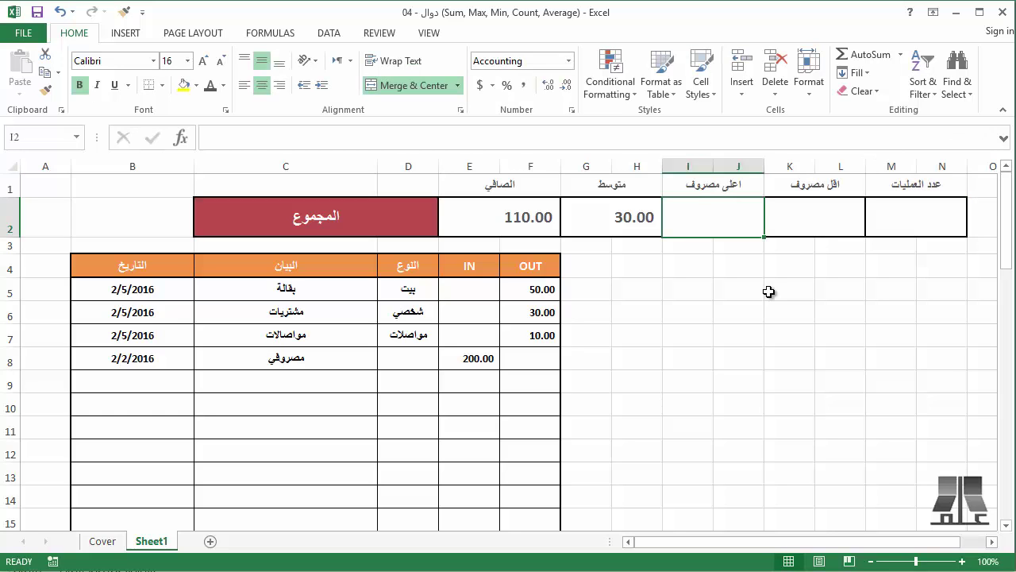
{"action": "type", "text": "="}
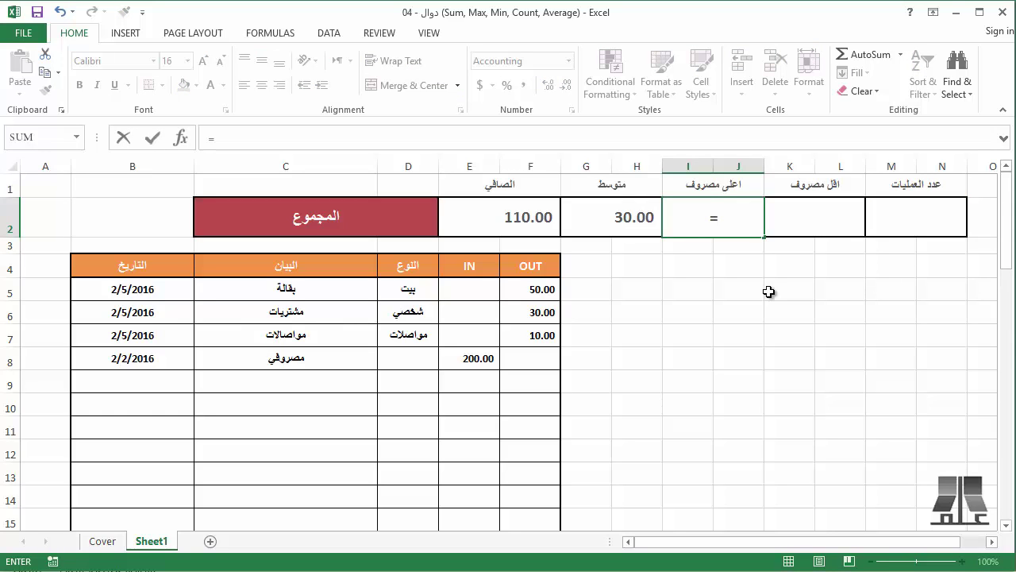
{"action": "type", "text": "max"}
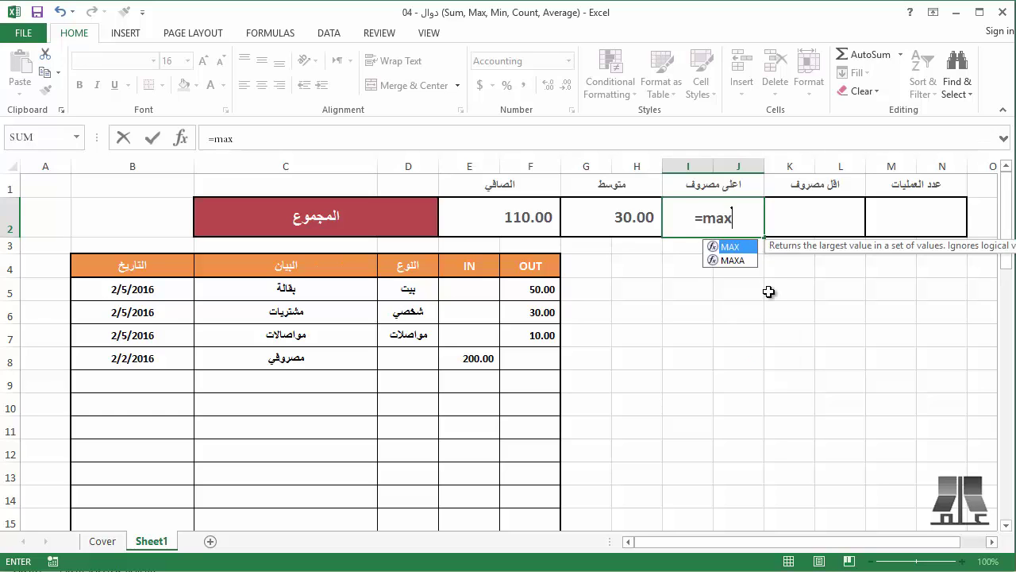
{"action": "key", "text": "Tab"}
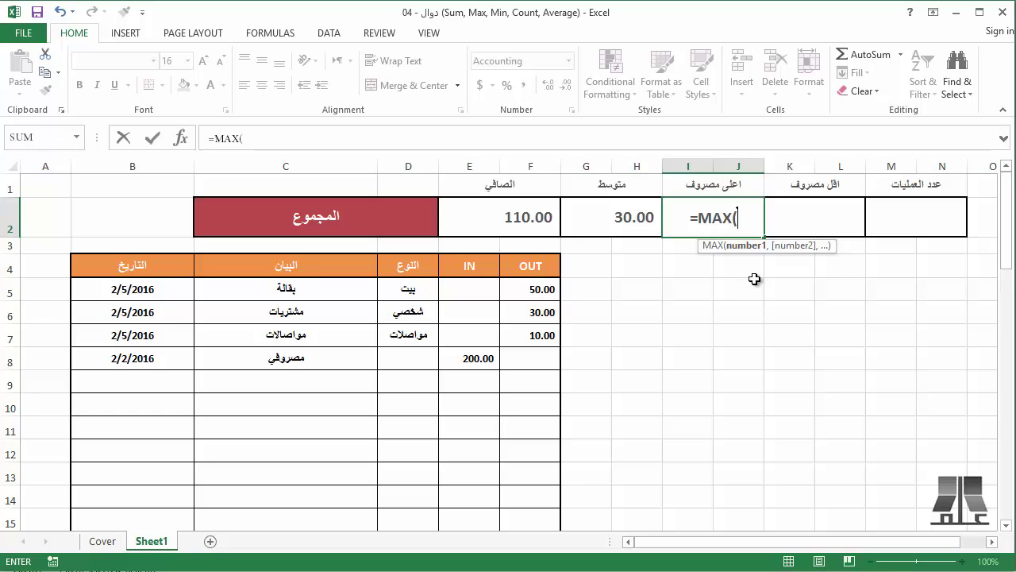
{"action": "type", "text": ","}
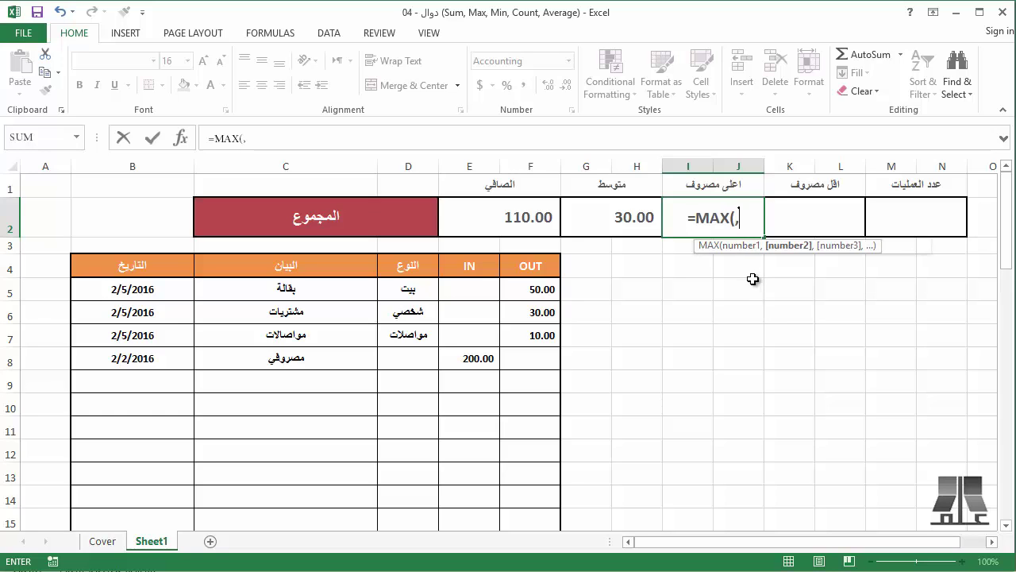
{"action": "type", "text": ",,,,"}
{"action": "key", "text": "BackSpace"}
{"action": "key", "text": "BackSpace"}
{"action": "key", "text": "BackSpace"}
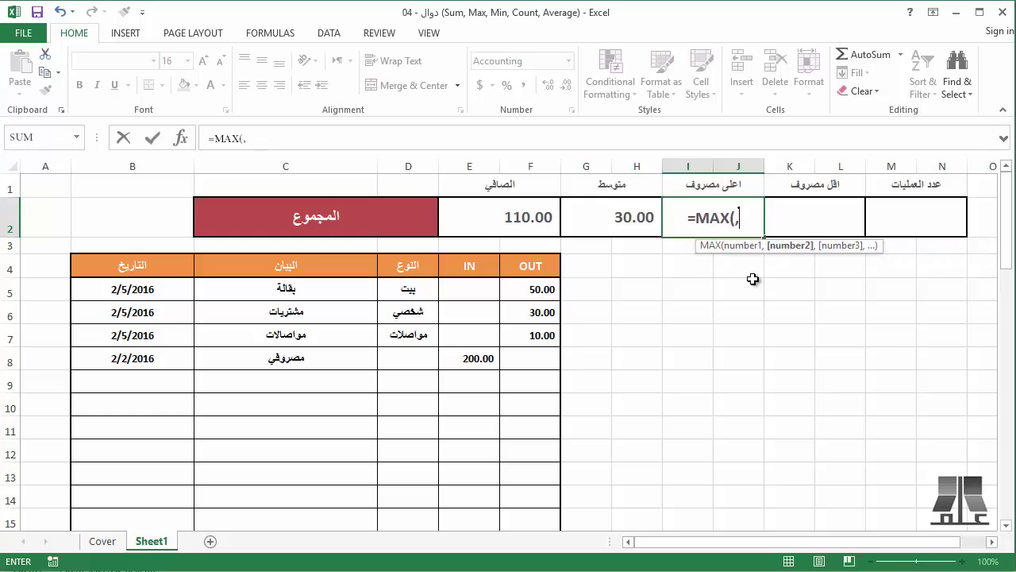
{"action": "key", "text": "BackSpace"}
{"action": "key", "text": "BackSpace"}
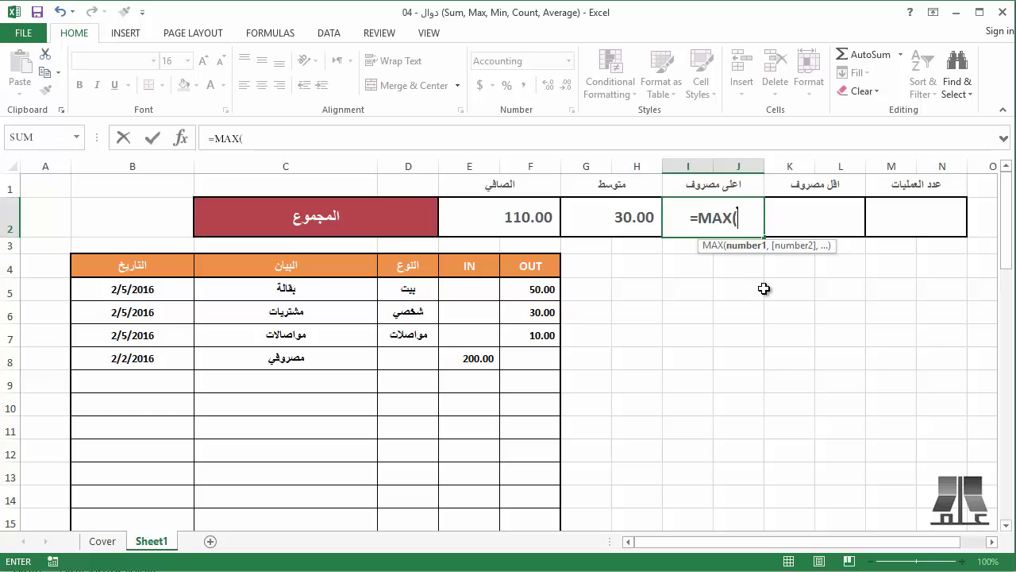
{"action": "type", "text": "50,"}
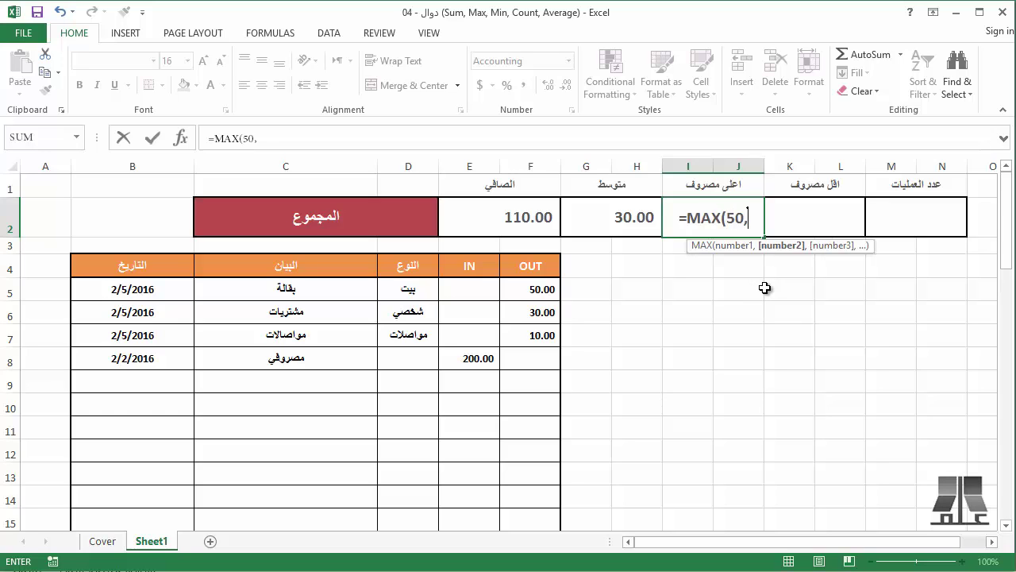
{"action": "type", "text": "30,10"}
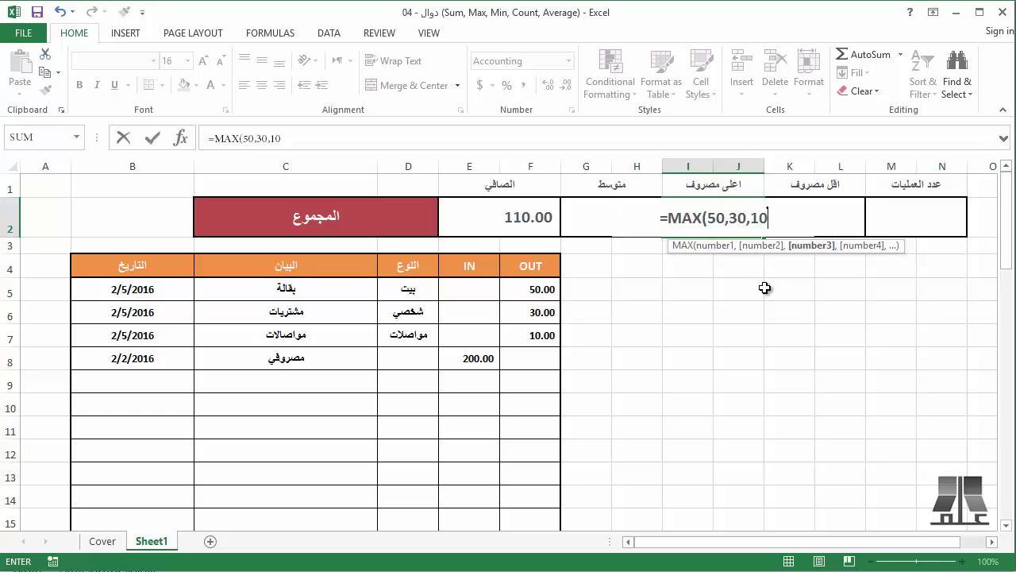
{"action": "type", "text": ")"}
{"action": "key", "text": "Return"}
Change I2 to =MAX(F5:F52), showing 50.00, and copy it across to N2
{"action": "key", "text": "Up"}
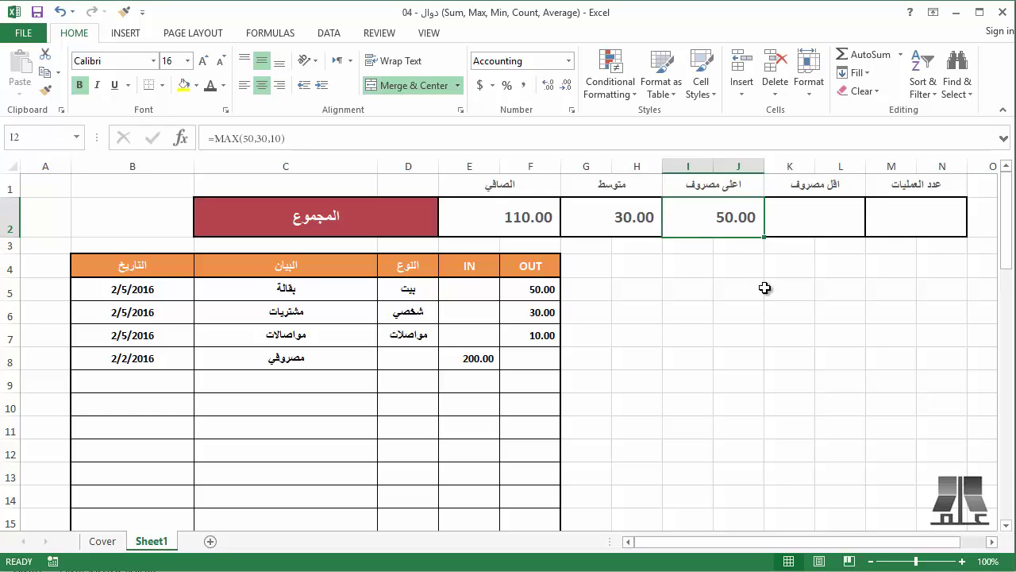
{"action": "key", "text": "F2"}
{"action": "key", "text": "shift+Left"}
{"action": "key", "text": "shift+Left"}
{"action": "key", "text": "shift+Left"}
{"action": "key", "text": "shift+Left"}
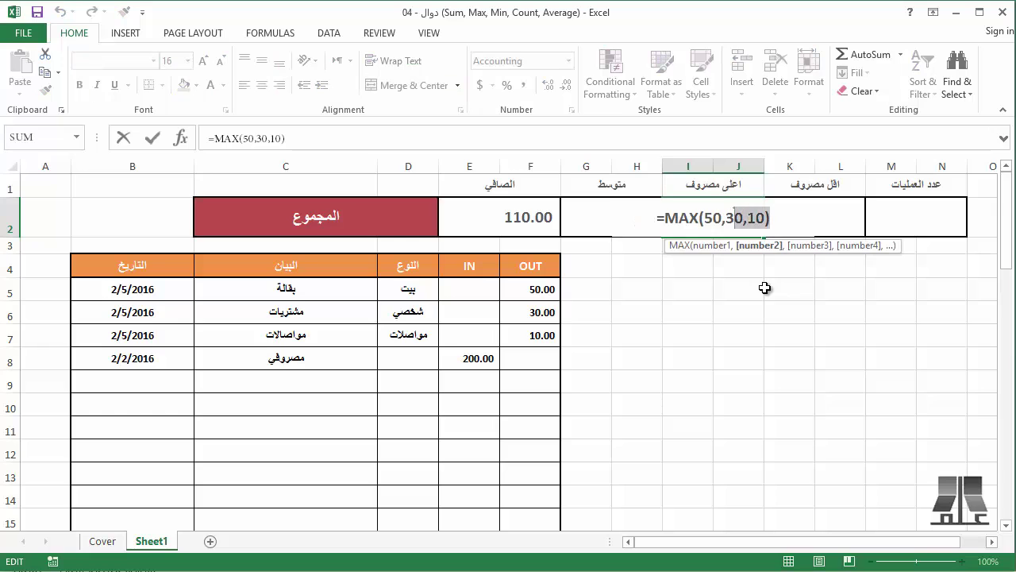
{"action": "key", "text": "shift+Left"}
{"action": "key", "text": "shift+Left"}
{"action": "key", "text": "shift+Left"}
{"action": "key", "text": "shift+Left"}
{"action": "key", "text": "shift+Left"}
{"action": "key", "text": "BackSpace"}
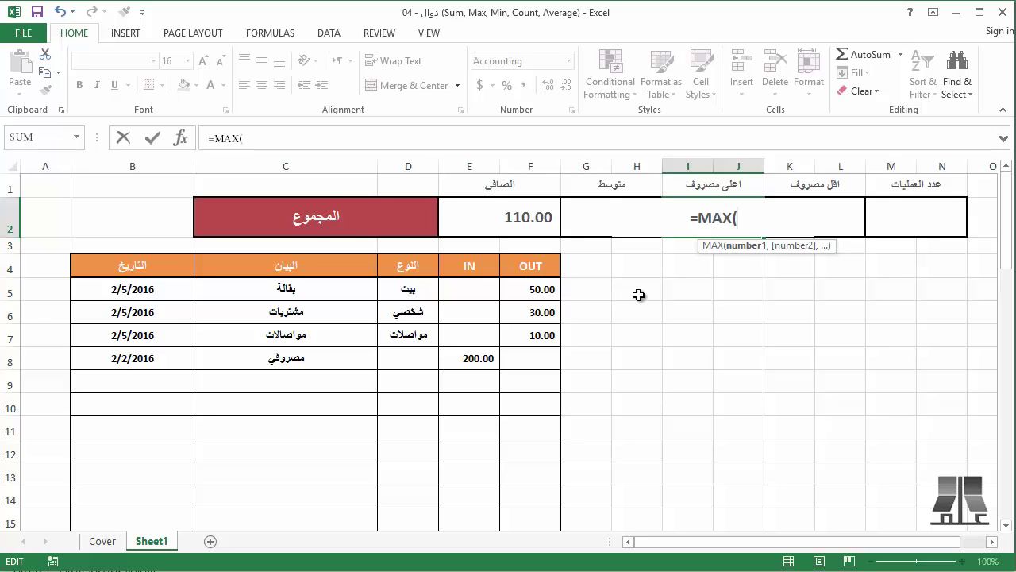
{"action": "type", "text": "F5:F52)"}
{"action": "key", "text": "Return"}
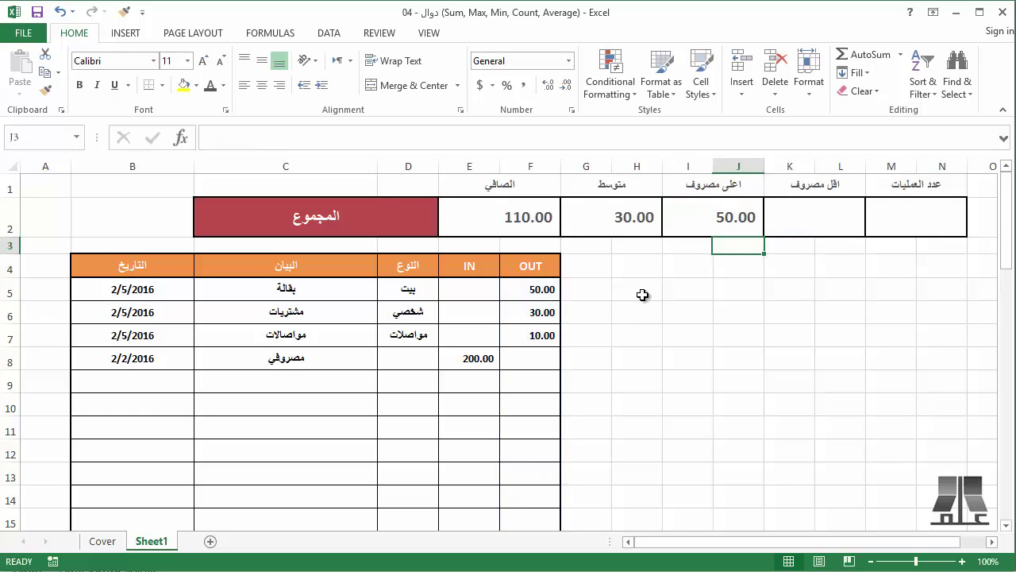
{"action": "key", "text": "Up"}
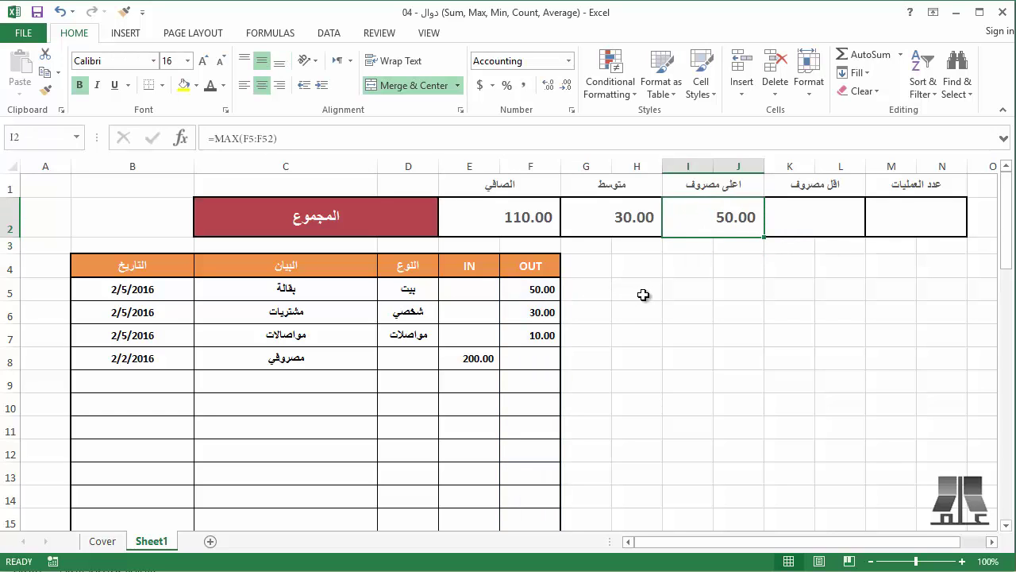
{"action": "left_click_drag", "start_coordinate": [767, 238], "coordinate": [937, 230]}
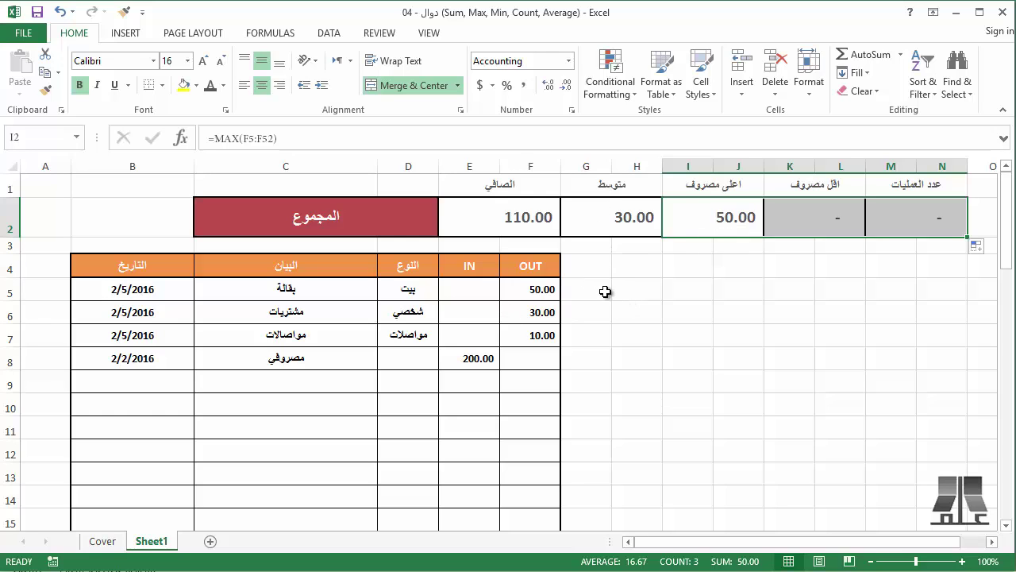
{"action": "left_click", "coordinate": [821, 215]}
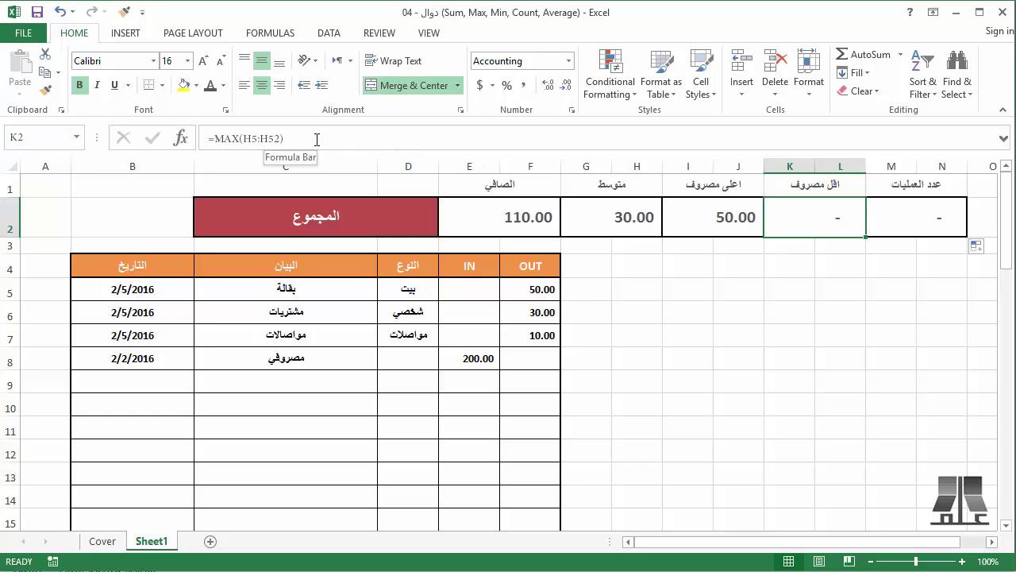
{"action": "left_click", "coordinate": [913, 235]}
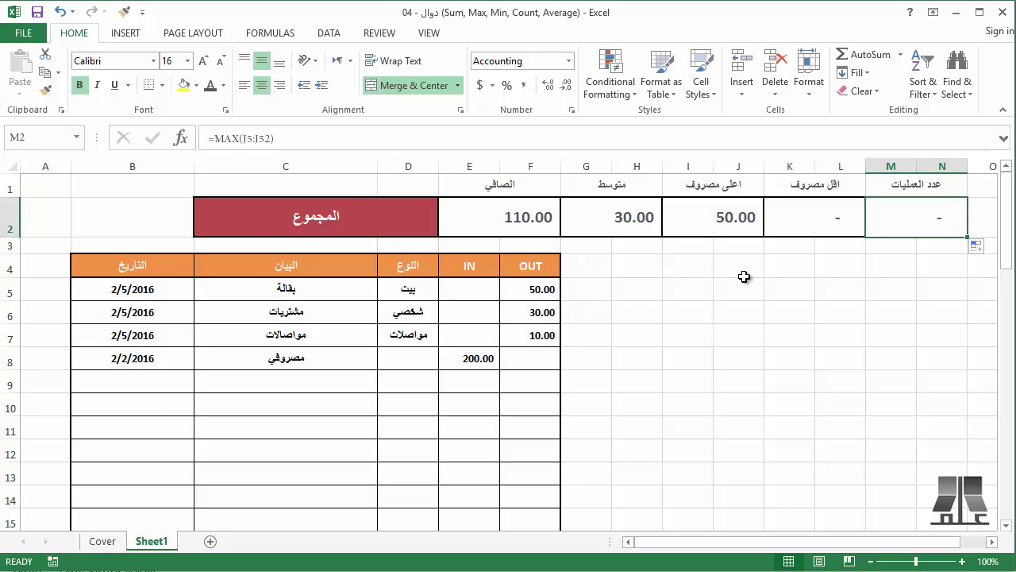
{"action": "left_click", "coordinate": [799, 235]}
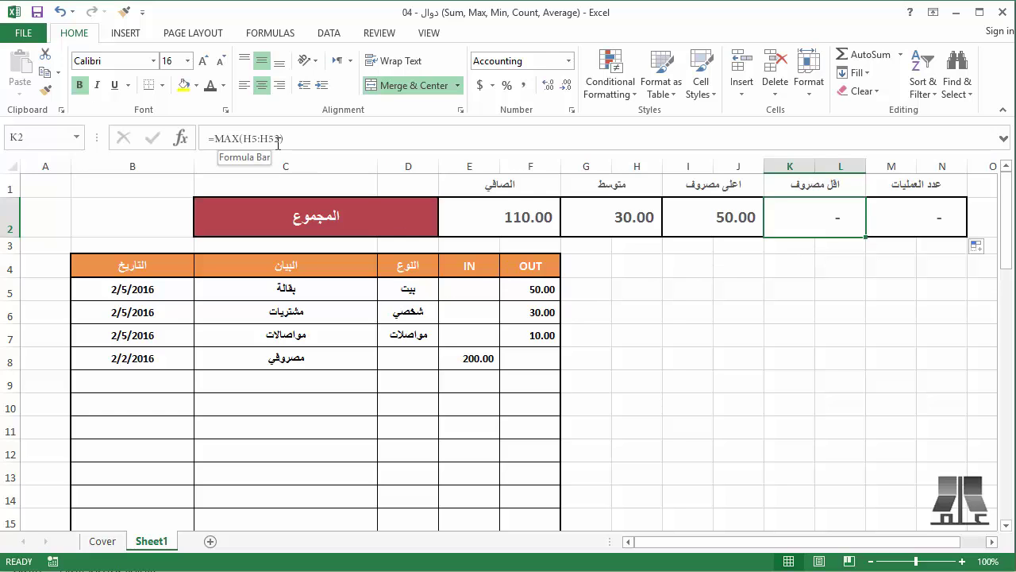
{"action": "key", "text": "F2"}
Replace MAX with MIN in K2 and change its range from H5:H52 to G5:G52
{"action": "double_click", "coordinate": [790, 219]}
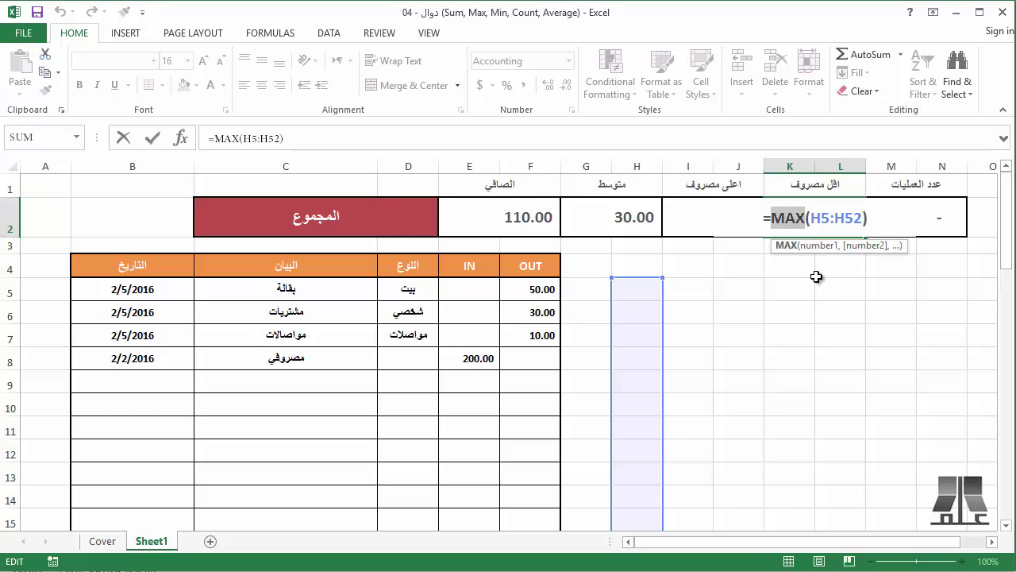
{"action": "type", "text": "m"}
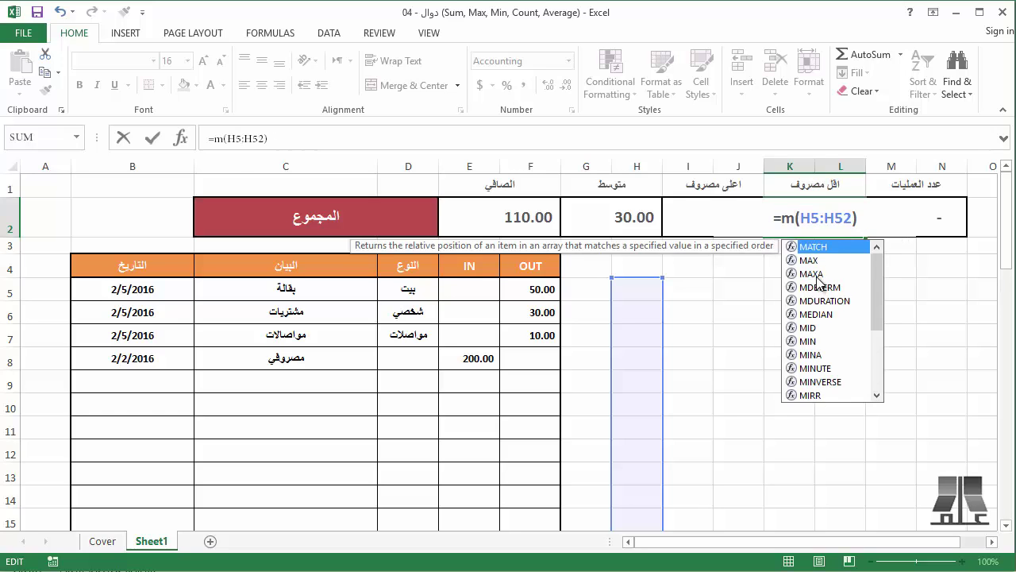
{"action": "type", "text": "i"}
{"action": "key", "text": "Down"}
{"action": "type", "text": "n"}
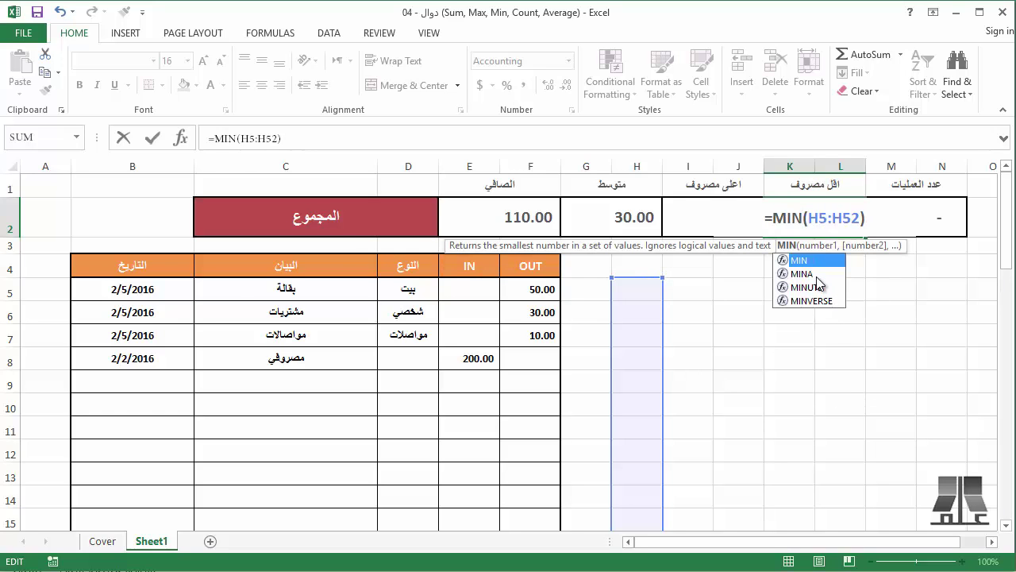
{"action": "key", "text": "Right"}
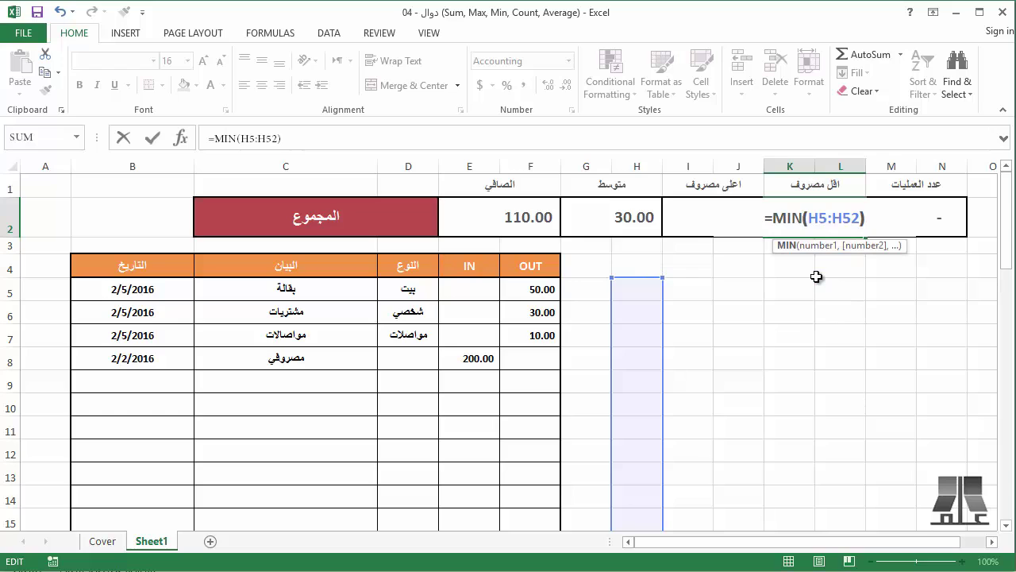
{"action": "key", "text": "Left"}
{"action": "key", "text": "Left"}
{"action": "key", "text": "Left"}
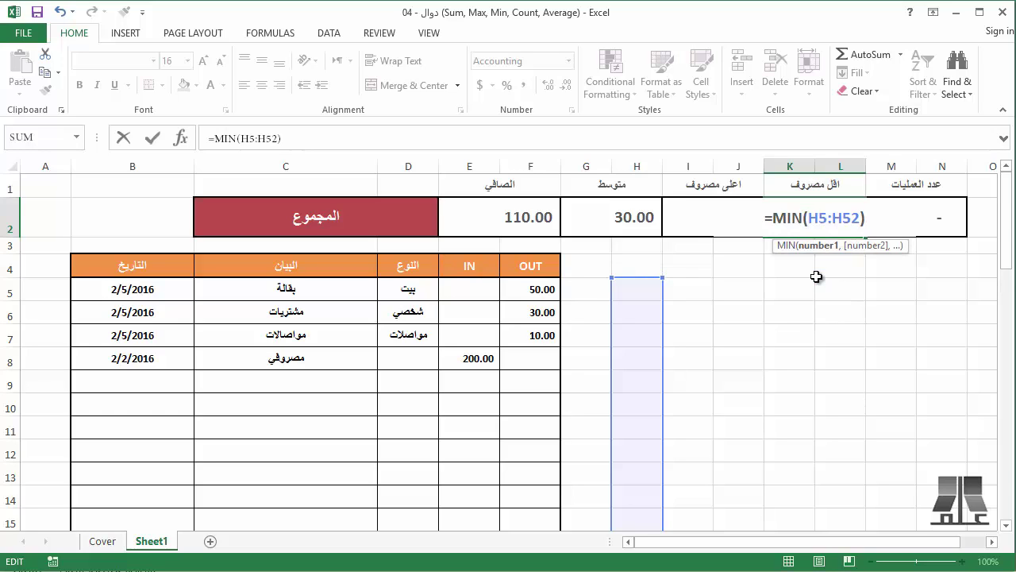
{"action": "key", "text": "shift+Right"}
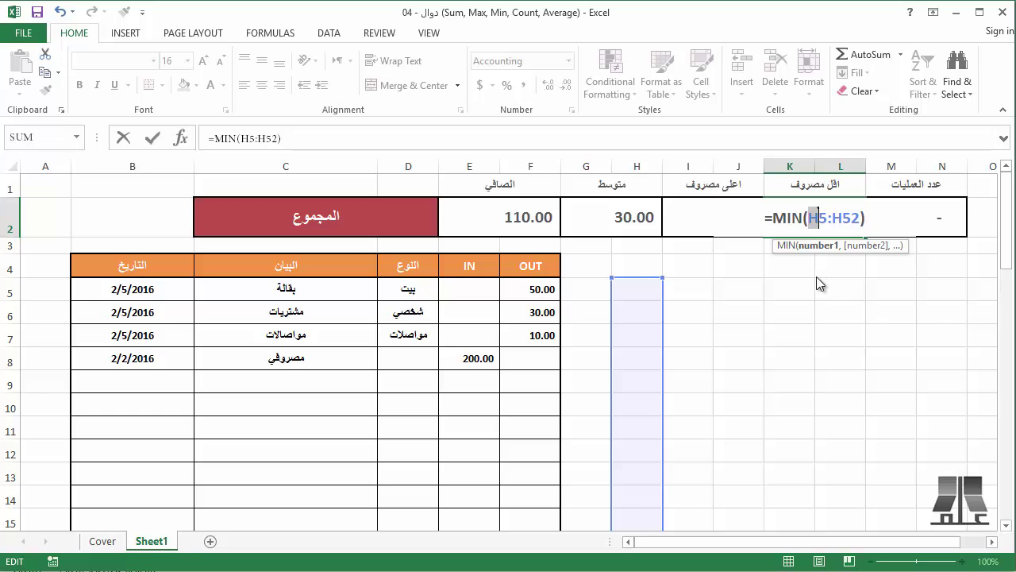
{"action": "type", "text": "G"}
{"action": "key", "text": "Right"}
{"action": "key", "text": "Right"}
{"action": "key", "text": "shift+Right"}
{"action": "type", "text": "G"}
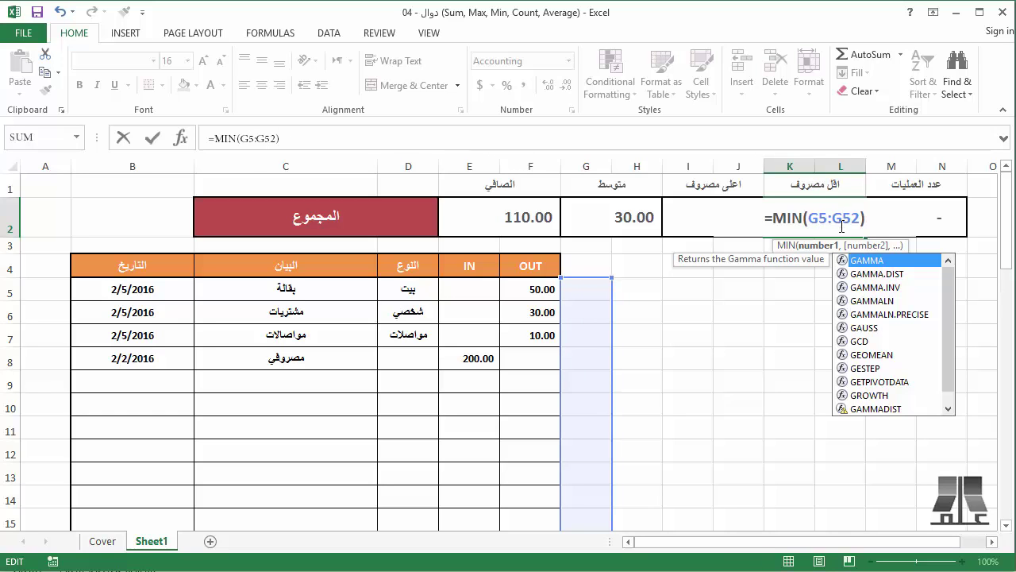
{"action": "key", "text": "ctrl+Return"}
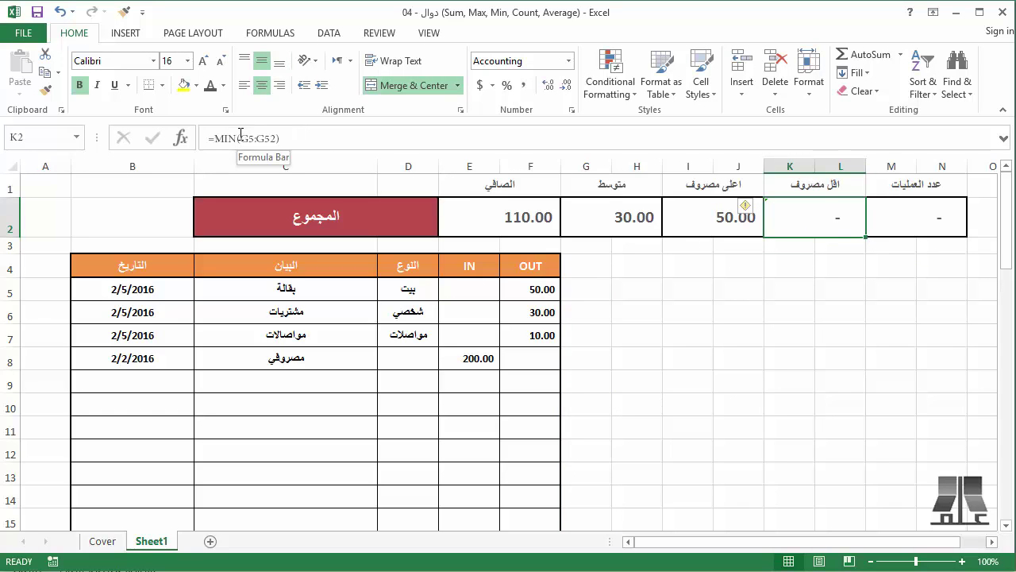
Point K2's MIN formula at F5:F52 so the lowest expense shows 10.00
{"action": "left_click", "coordinate": [699, 208]}
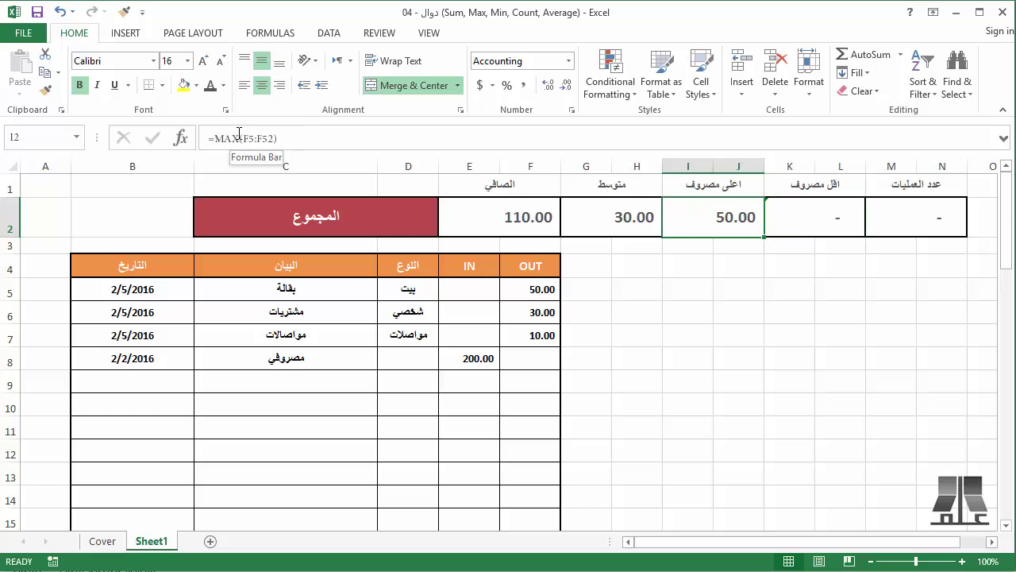
{"action": "left_click_drag", "start_coordinate": [240, 138], "coordinate": [276, 138]}
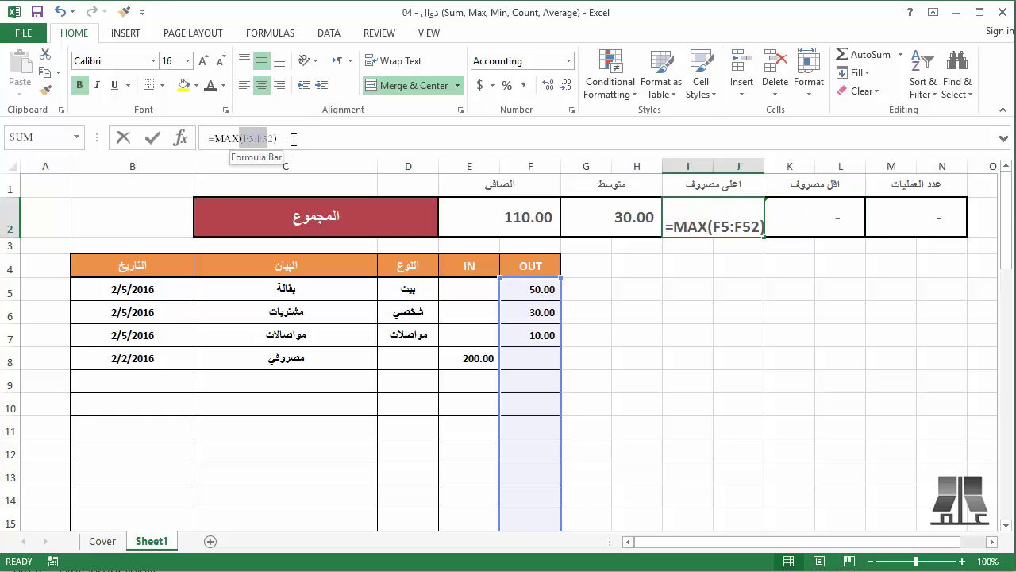
{"action": "left_click", "coordinate": [804, 216]}
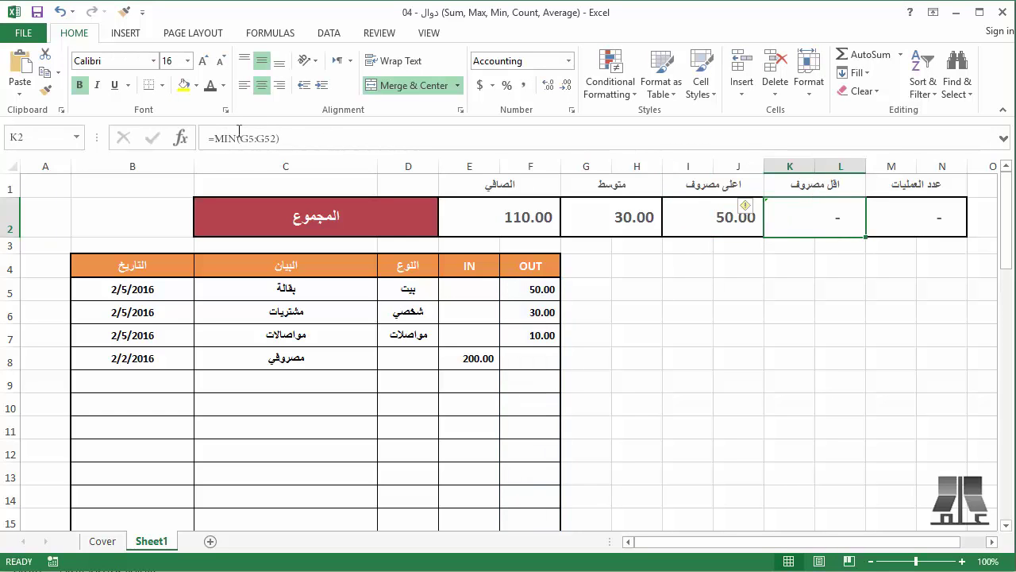
{"action": "left_click_drag", "start_coordinate": [239, 139], "coordinate": [357, 140]}
{"action": "type", "text": "F5:F52)"}
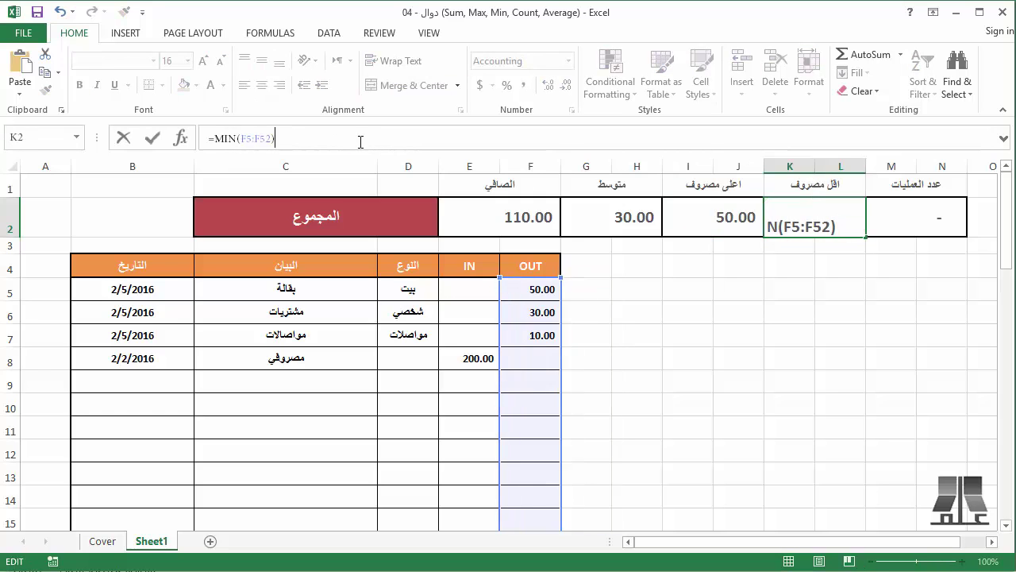
{"action": "key", "text": "Tab"}
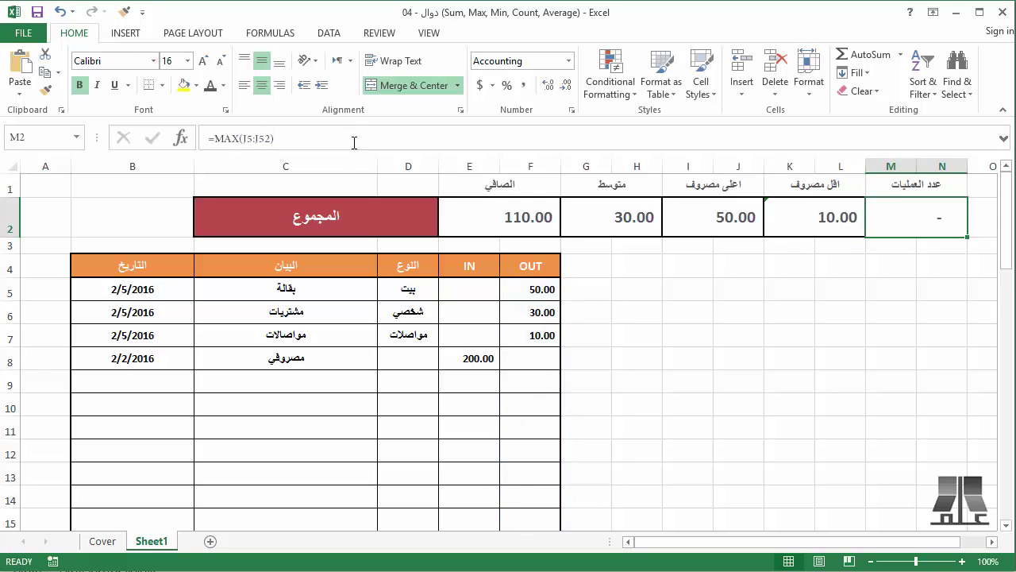
Change M2 to =COUNT(F5:F52), giving an operations count of 3.00
{"action": "left_click_drag", "start_coordinate": [239, 139], "coordinate": [346, 140]}
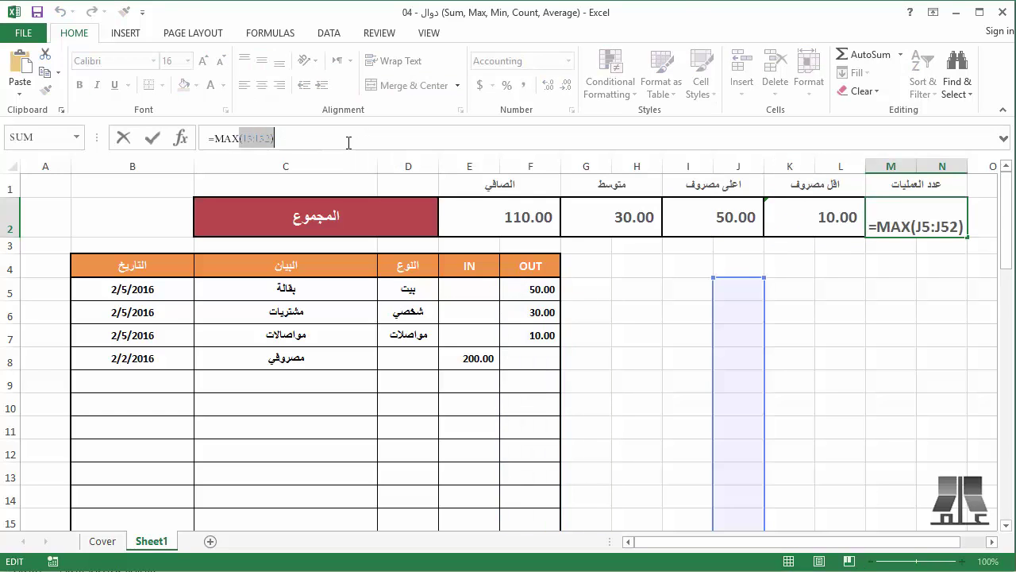
{"action": "type", "text": "F5:F52)"}
{"action": "double_click", "coordinate": [226, 138]}
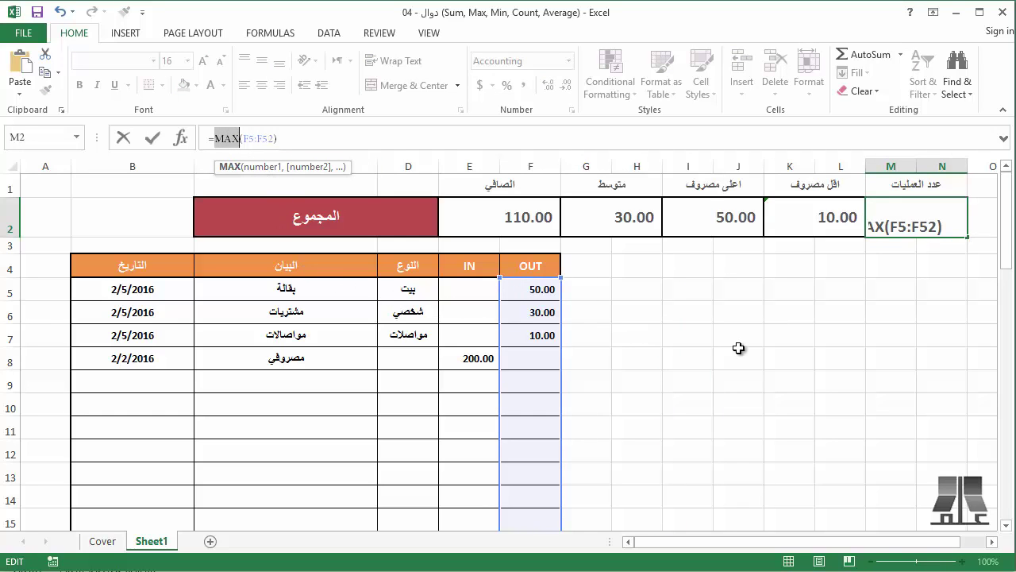
{"action": "type", "text": "COU"}
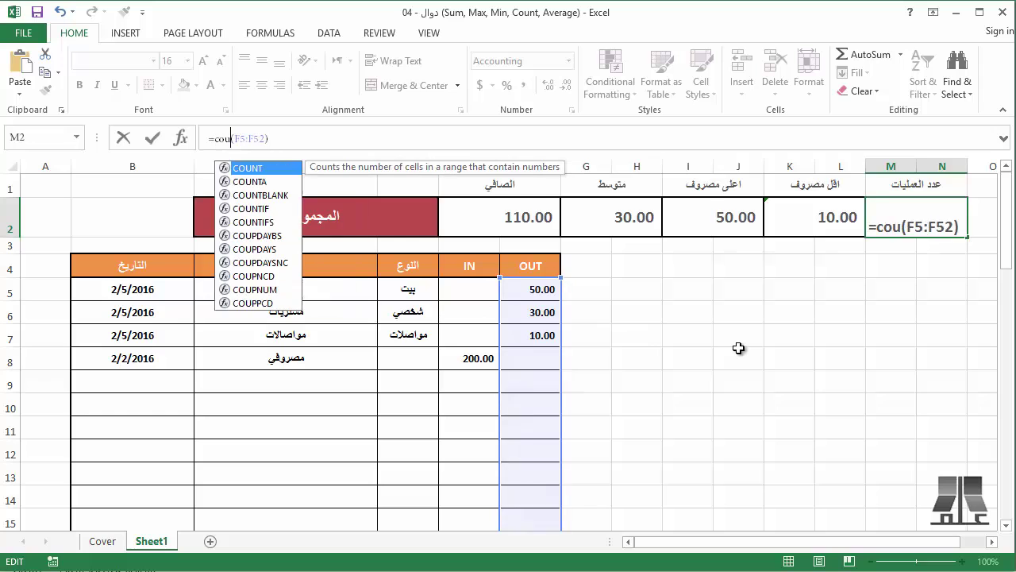
{"action": "type", "text": "NT"}
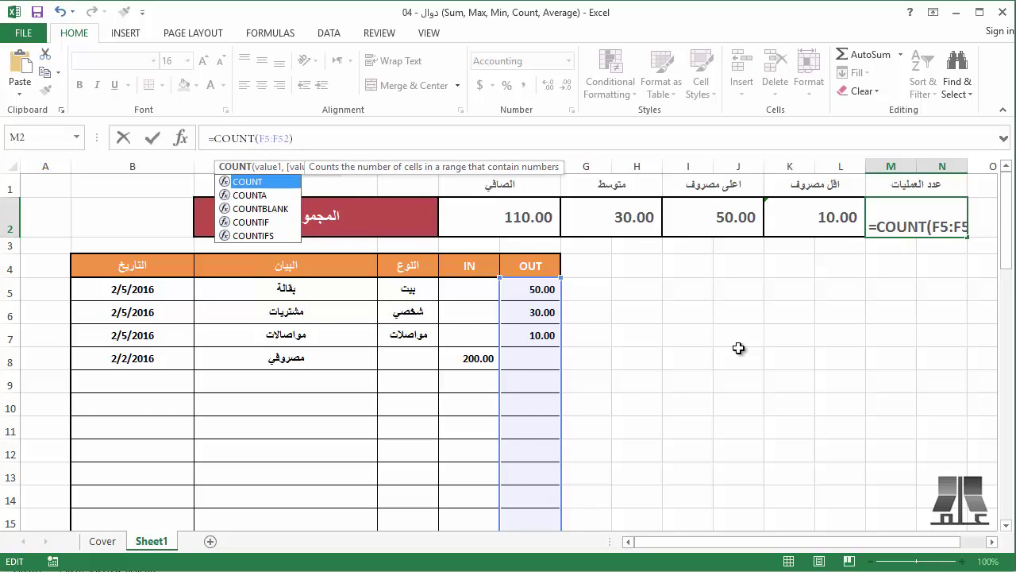
{"action": "key", "text": "Return"}
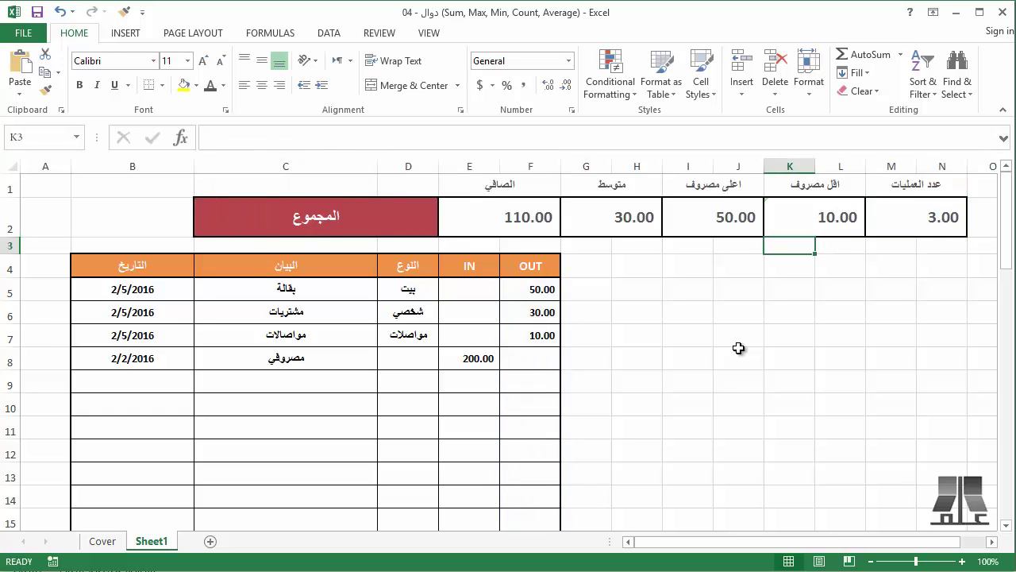
Give M2 the General number format so the count shows 3
{"action": "left_click", "coordinate": [920, 213]}
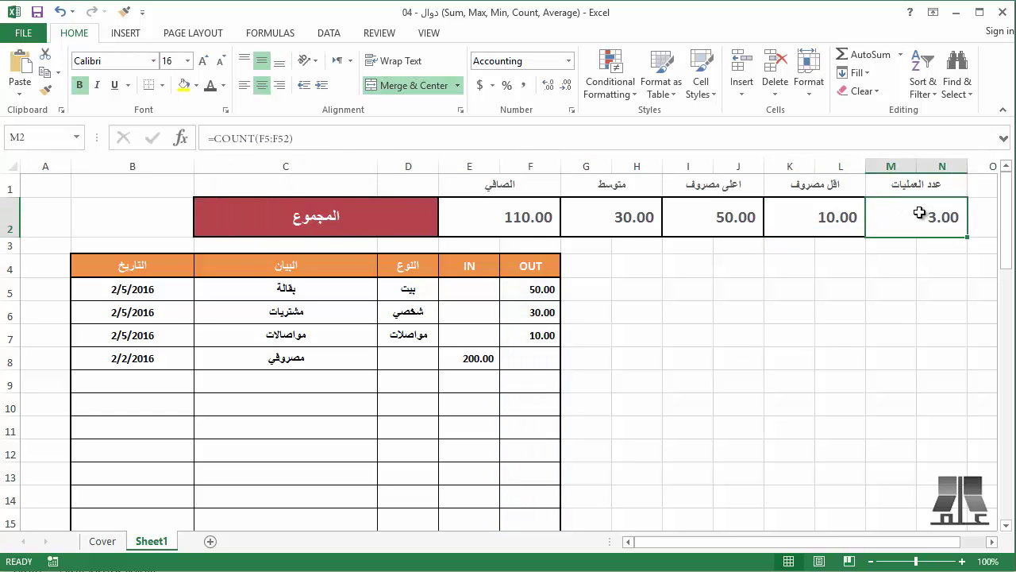
{"action": "left_click", "coordinate": [569, 65]}
{"action": "left_click", "coordinate": [537, 84]}
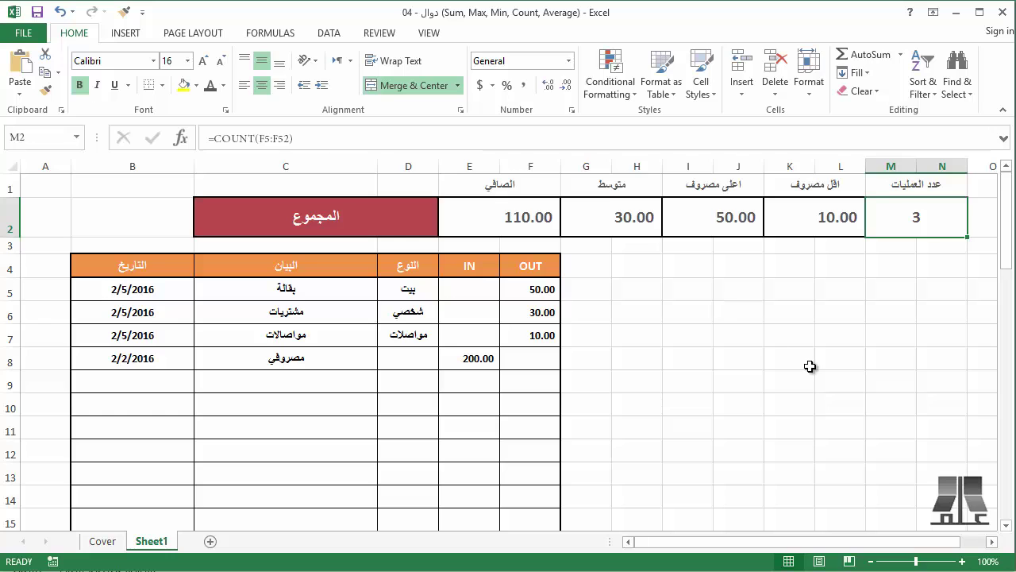
Try the General format on K2, then undo to keep its 10.00 accounting format
{"action": "left_click", "coordinate": [840, 221]}
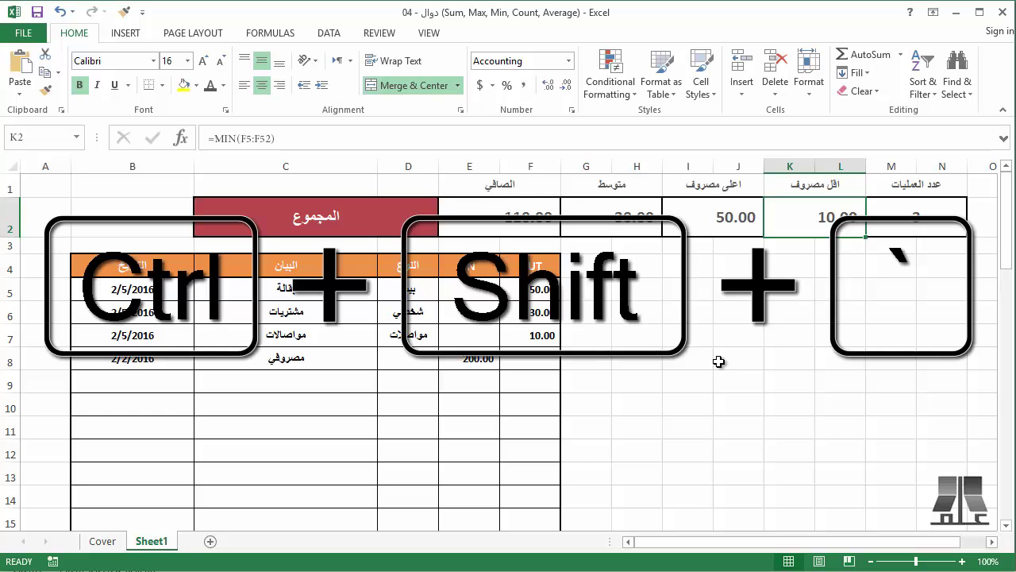
{"action": "key", "text": "ctrl+shift+grave"}
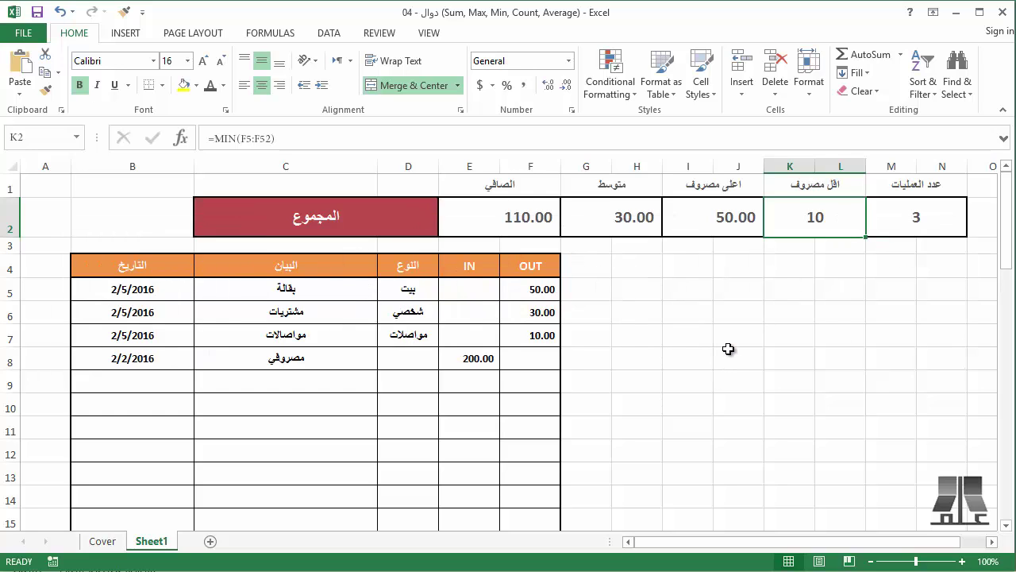
{"action": "key", "text": "ctrl+z"}
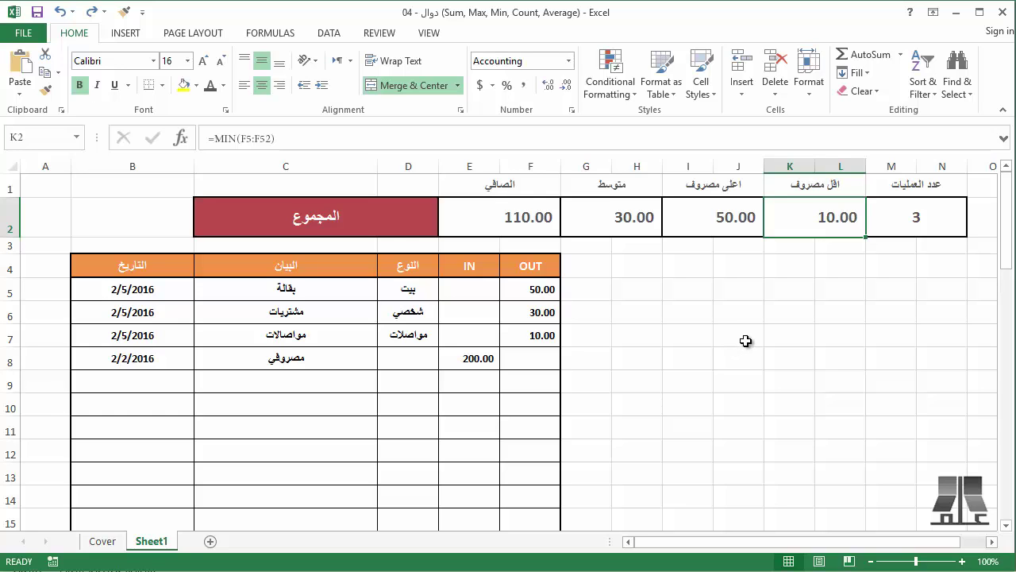
Point M2's COUNT range at the date column B5:B52
{"action": "left_click", "coordinate": [747, 289]}
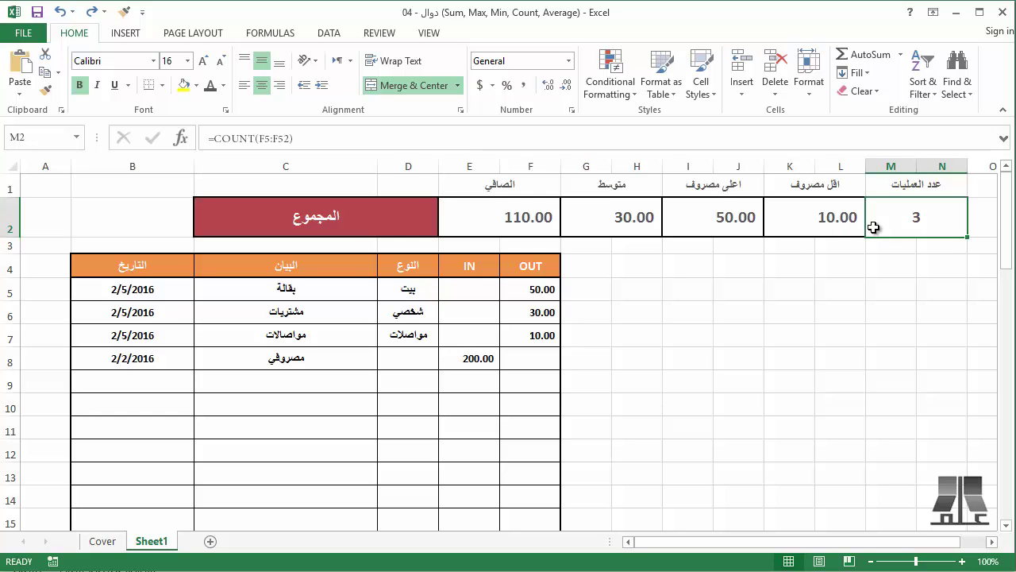
{"action": "key", "text": "F2"}
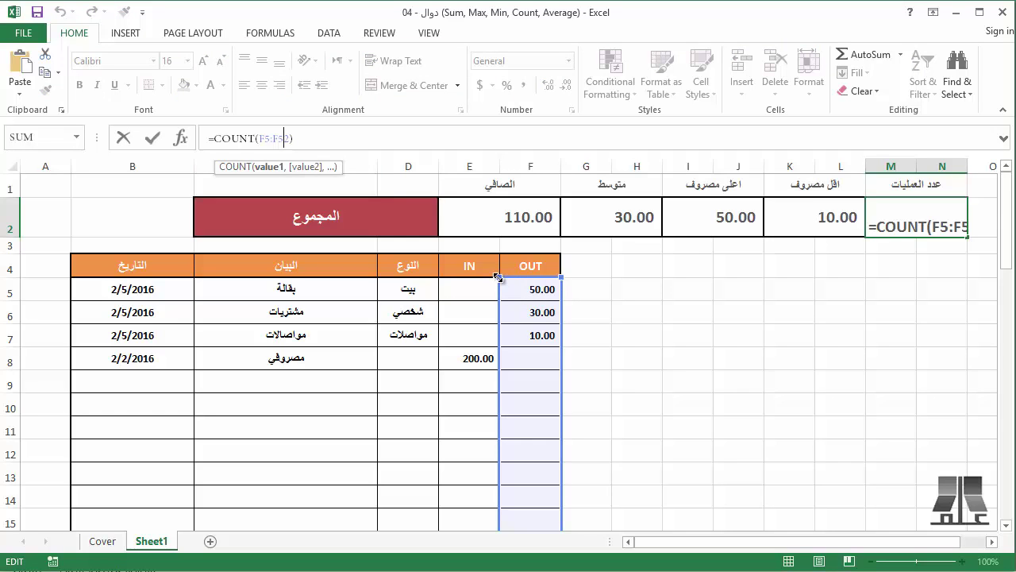
{"action": "left_click_drag", "start_coordinate": [465, 275], "coordinate": [125, 285]}
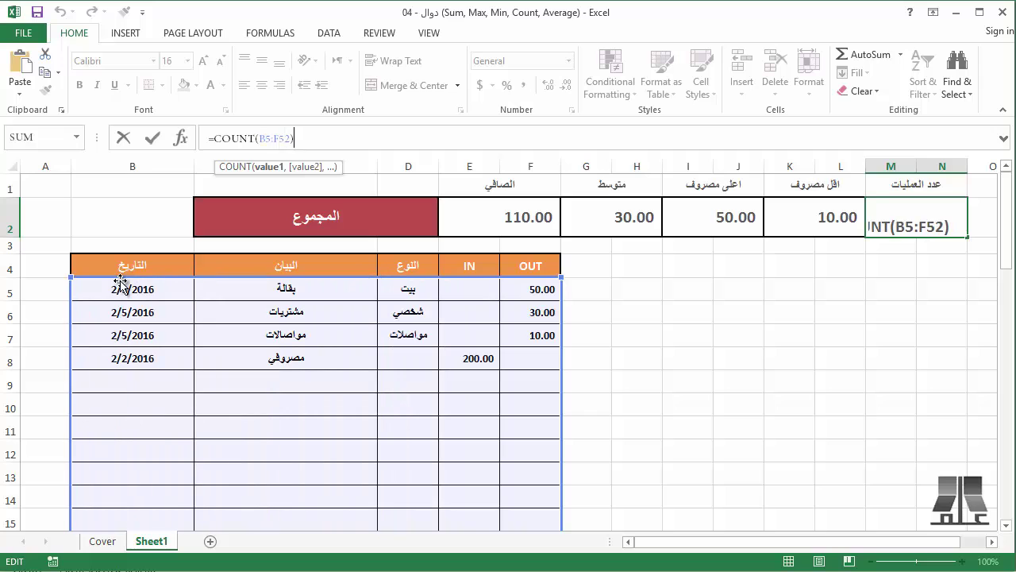
{"action": "left_click_drag", "start_coordinate": [571, 272], "coordinate": [219, 280]}
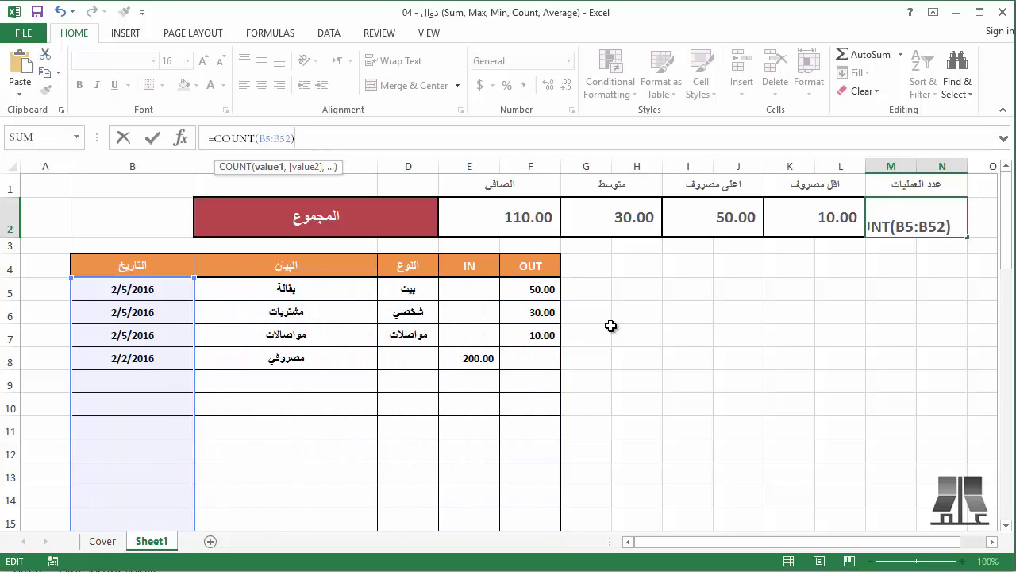
{"action": "key", "text": "Return"}
Move the COUNT range to the description column C5:C52, which gives 0
{"action": "left_click", "coordinate": [921, 220]}
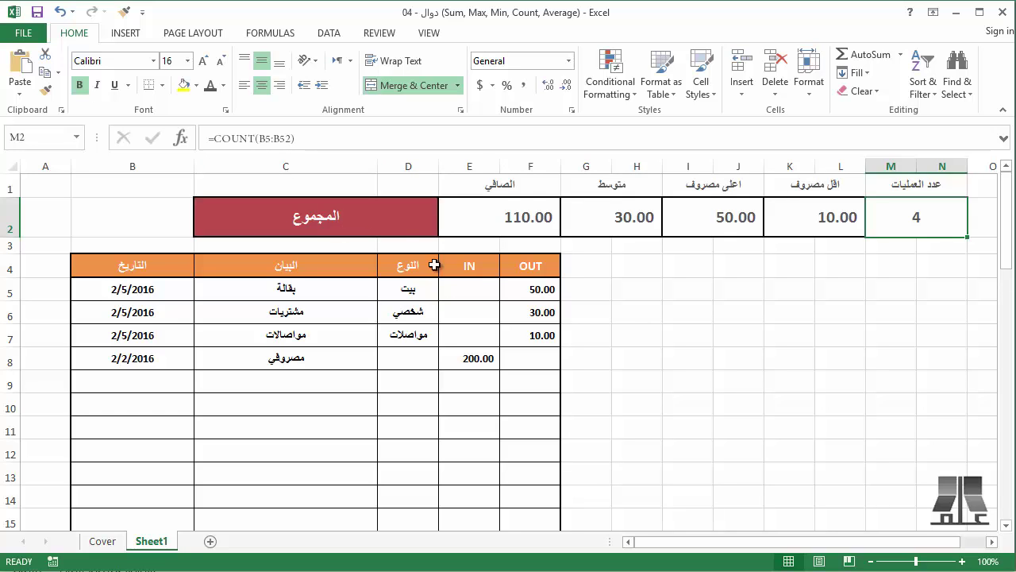
{"action": "left_click", "coordinate": [267, 139]}
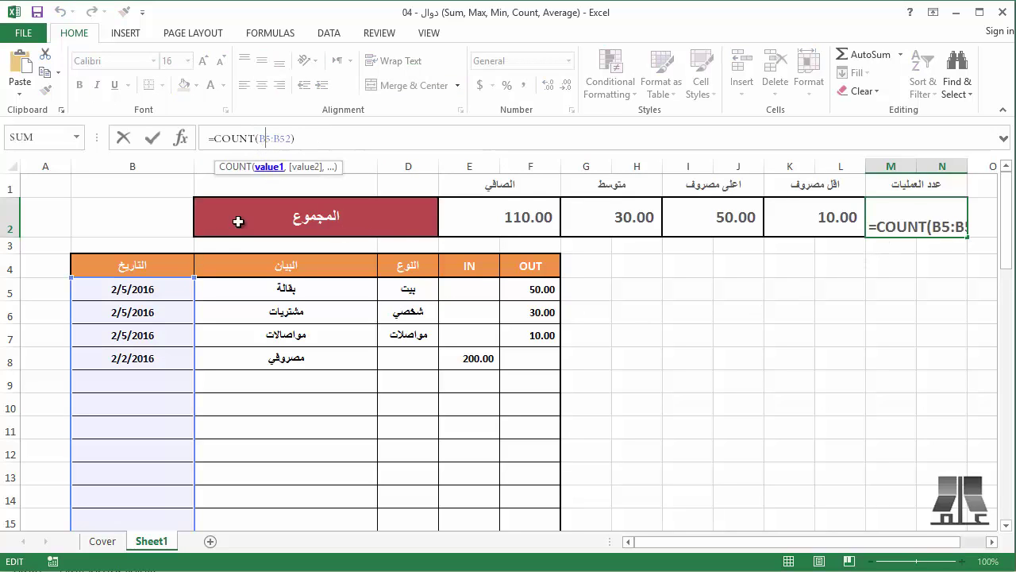
{"action": "left_click_drag", "start_coordinate": [252, 276], "coordinate": [374, 277]}
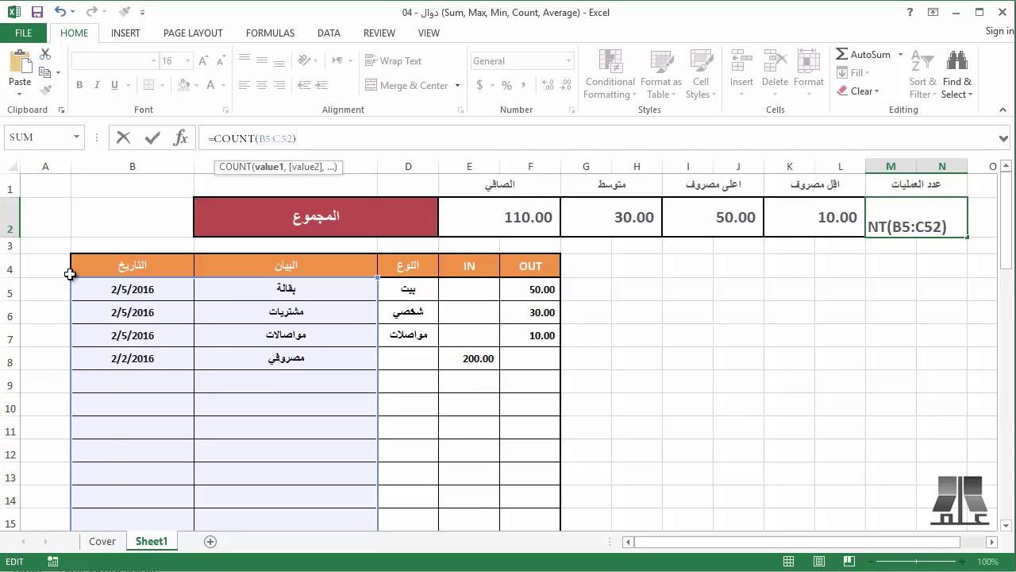
{"action": "left_click_drag", "start_coordinate": [70, 275], "coordinate": [200, 285]}
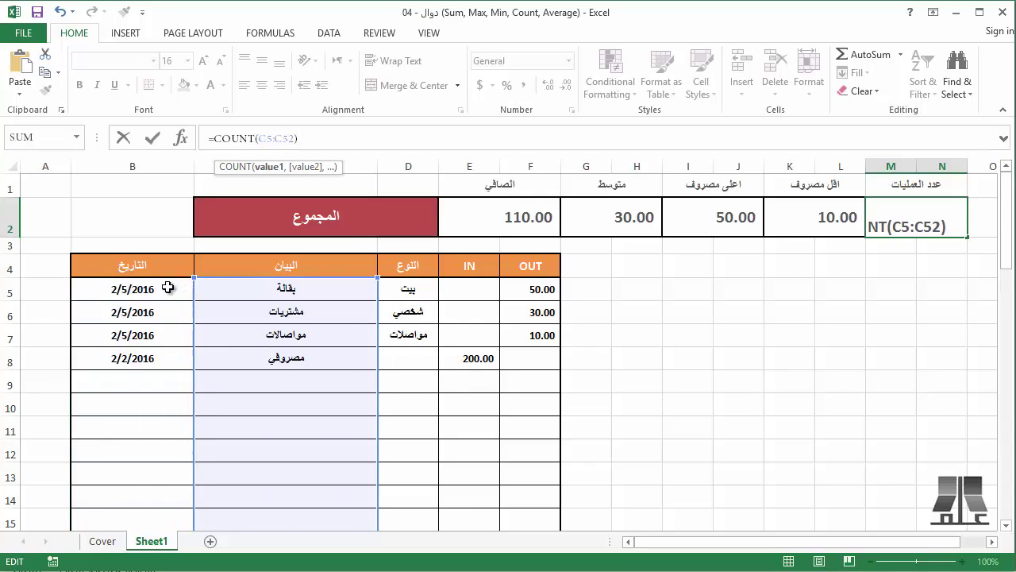
{"action": "key", "text": "Return"}
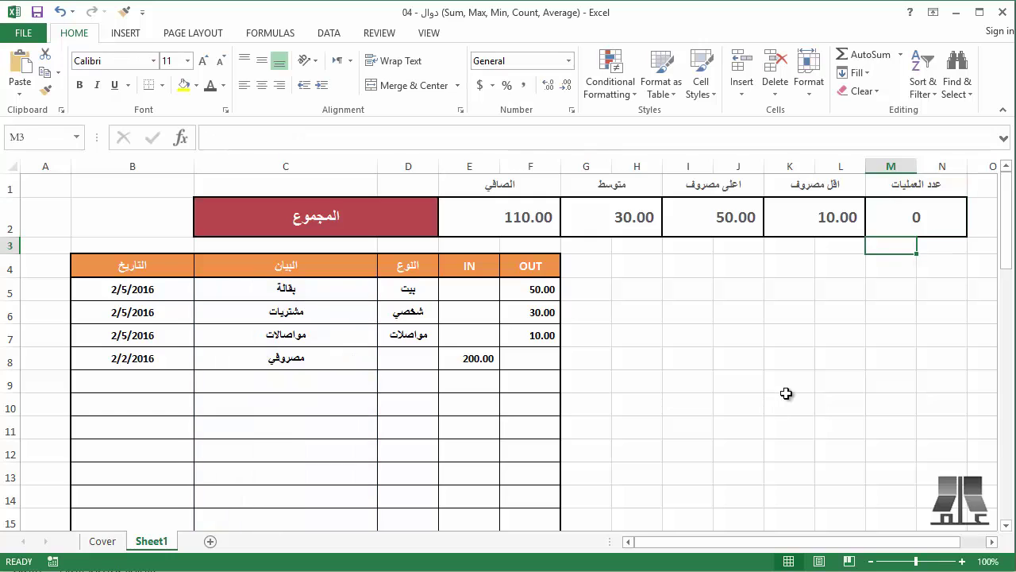
Change M2's COUNT to COUNTA over C5:C52 so it counts 4 operations
{"action": "left_click", "coordinate": [923, 221]}
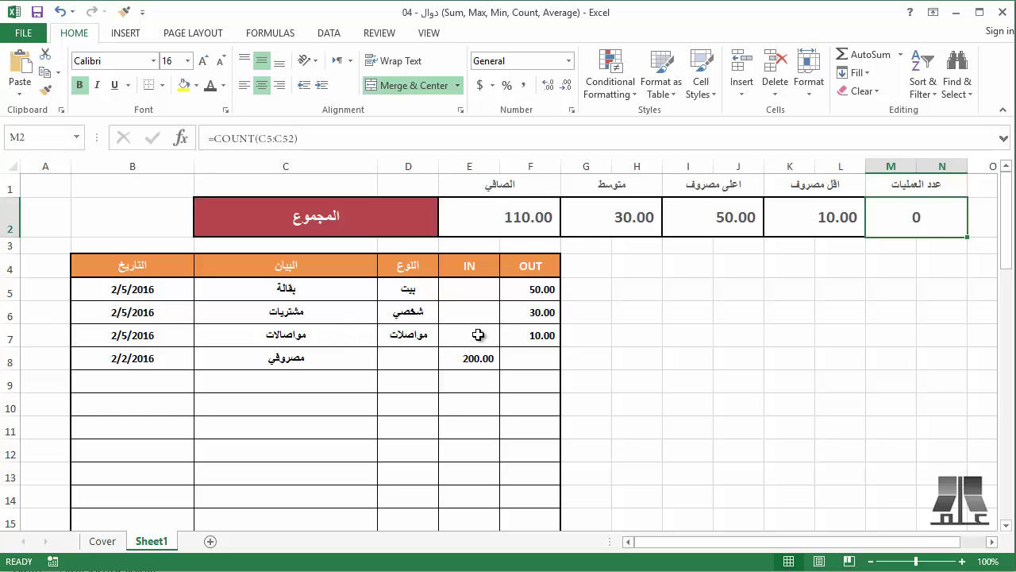
{"action": "left_click", "coordinate": [254, 139]}
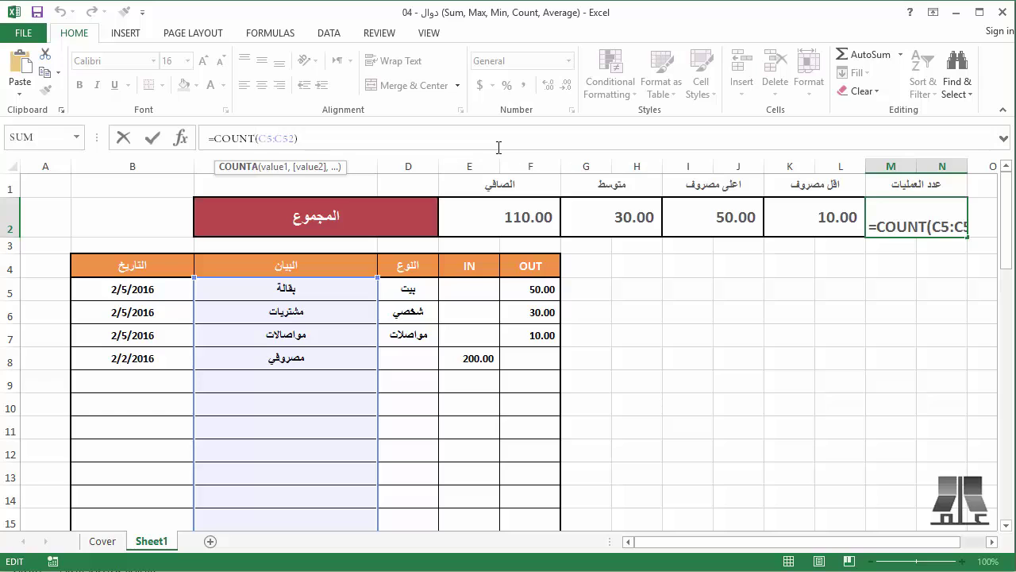
{"action": "type", "text": "A"}
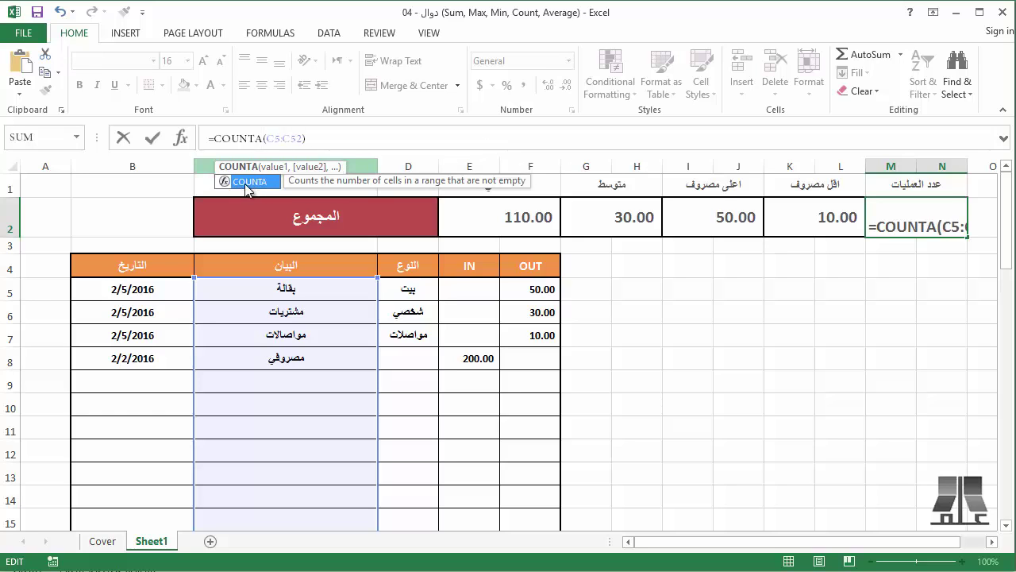
{"action": "key", "text": "Return"}
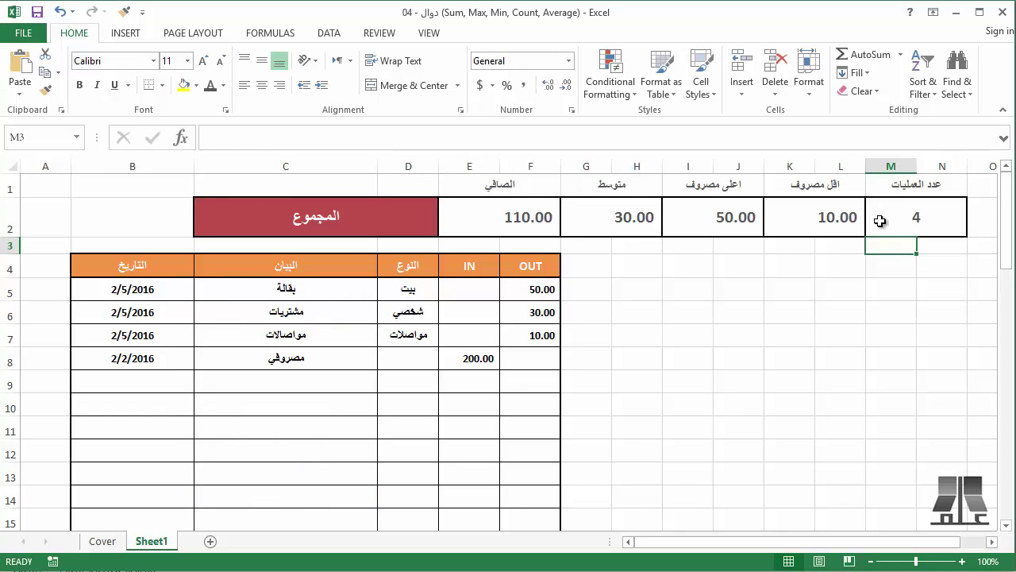
{"action": "left_click", "coordinate": [887, 221]}
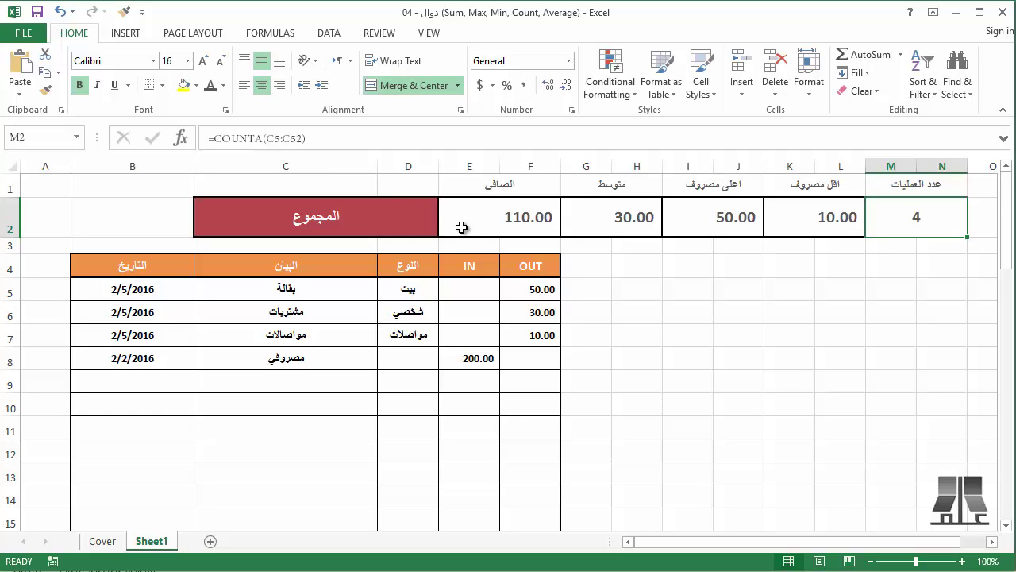
{"action": "left_click", "coordinate": [651, 258]}
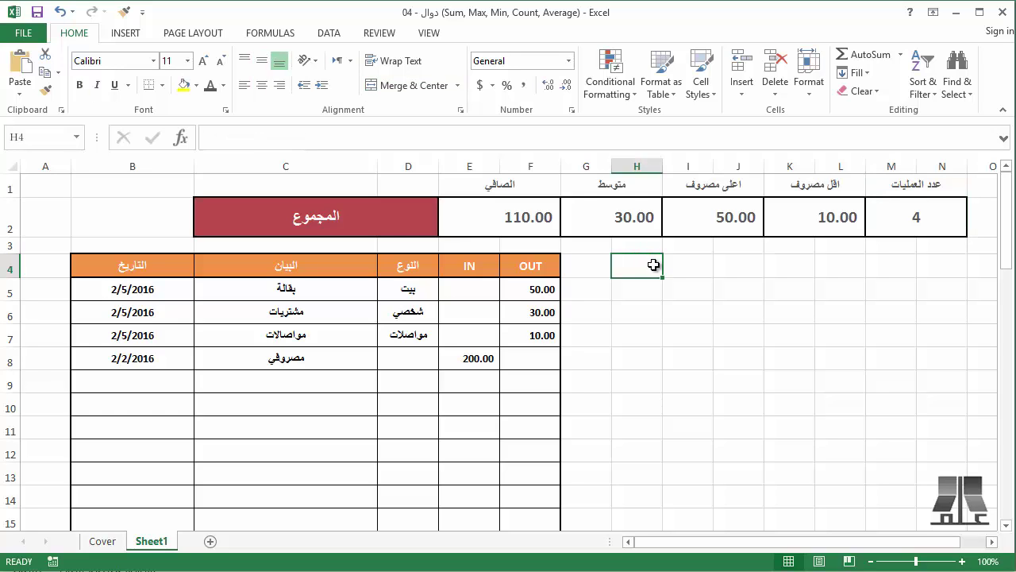